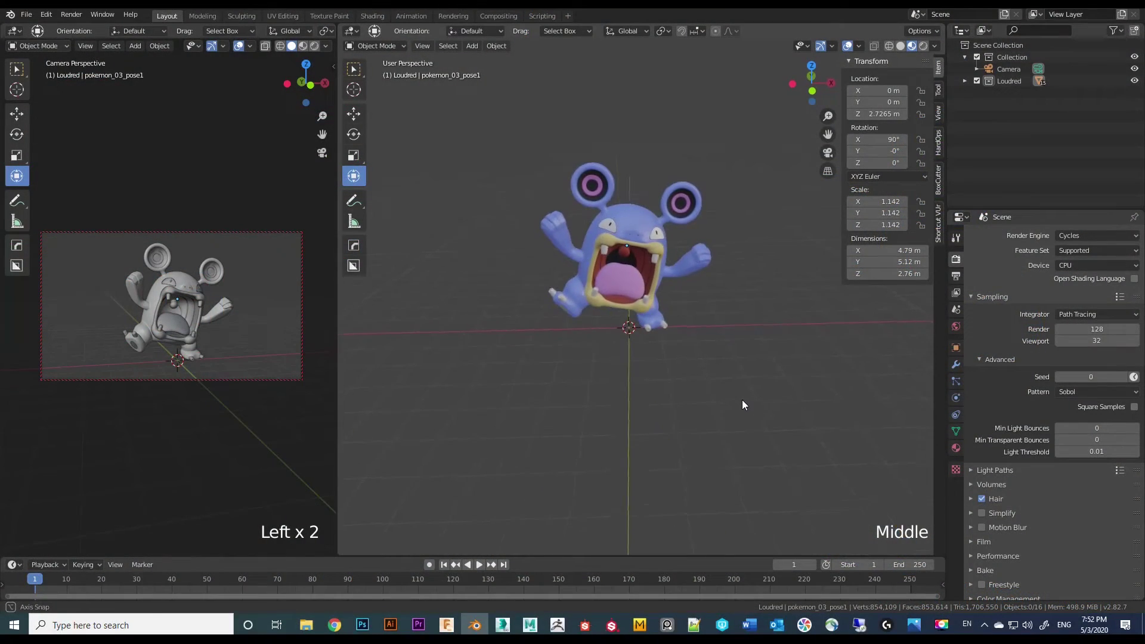
Step: Add a plane at the origin as a floor under the character and scale it to about 41.7 m square
scroll(741, 399, up, 3)
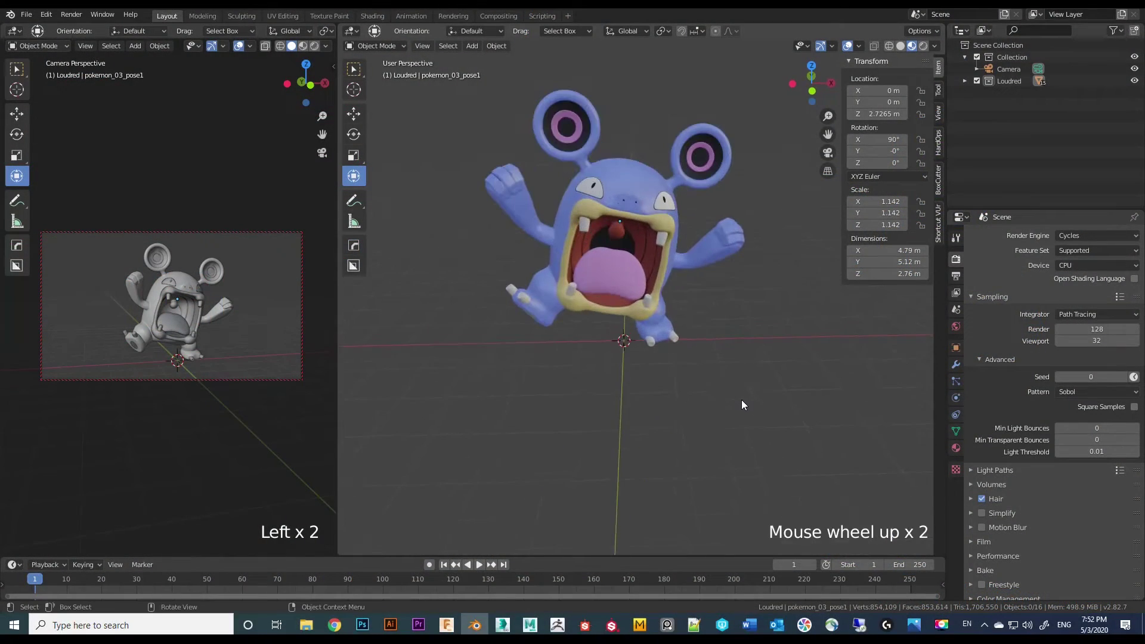
middle_drag(739, 399, 708, 403)
scroll(741, 400, down, 4)
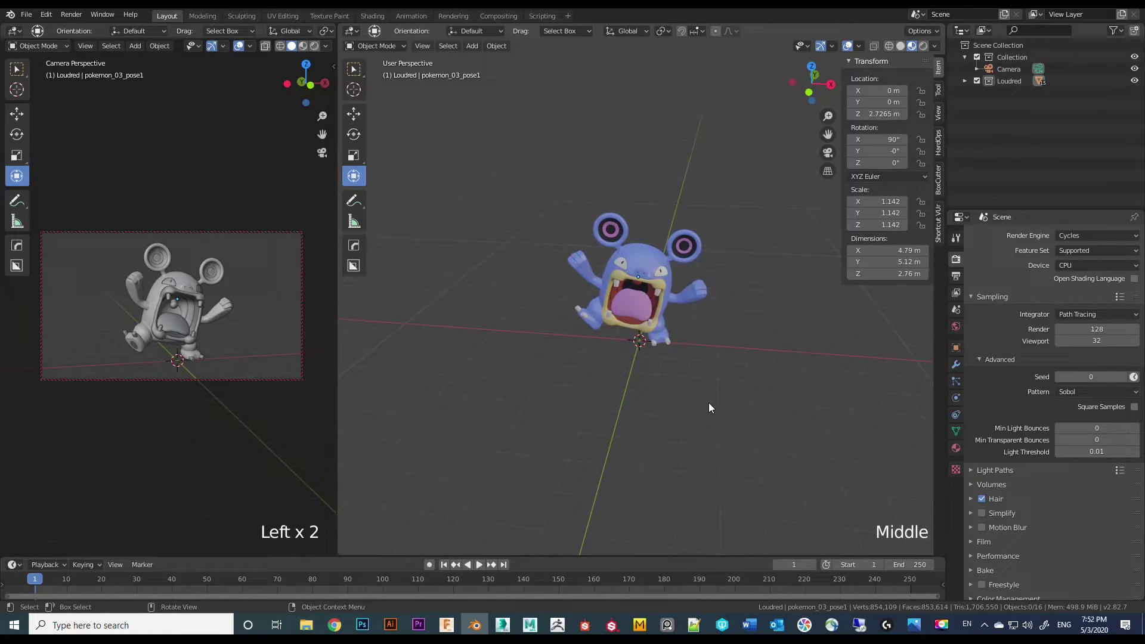
scroll(742, 399, up, 2)
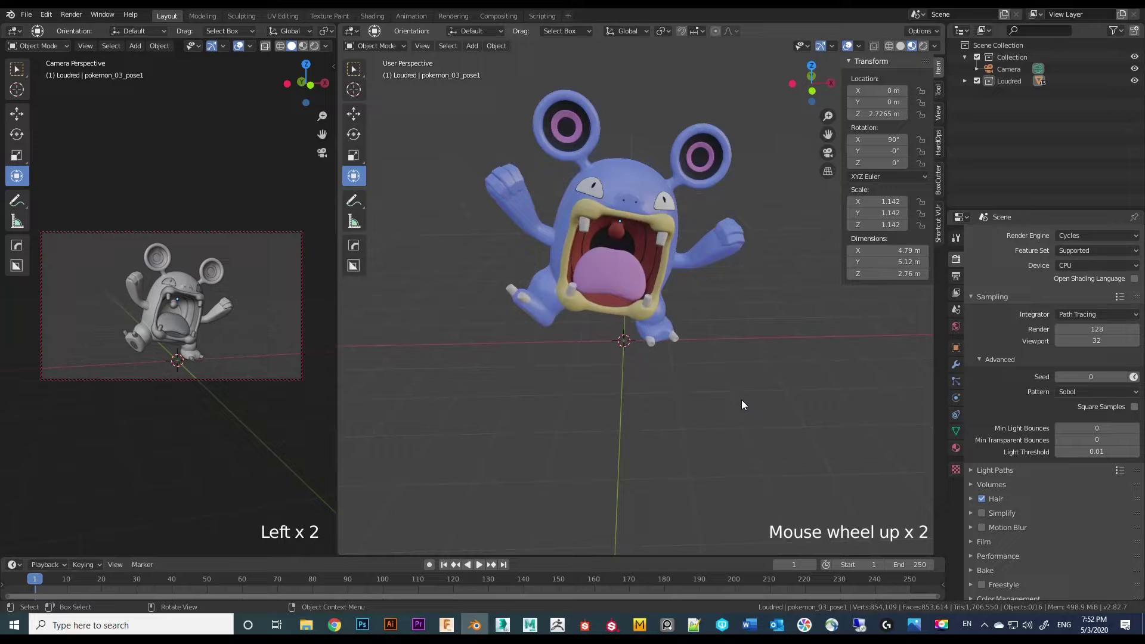
key(shift+a)
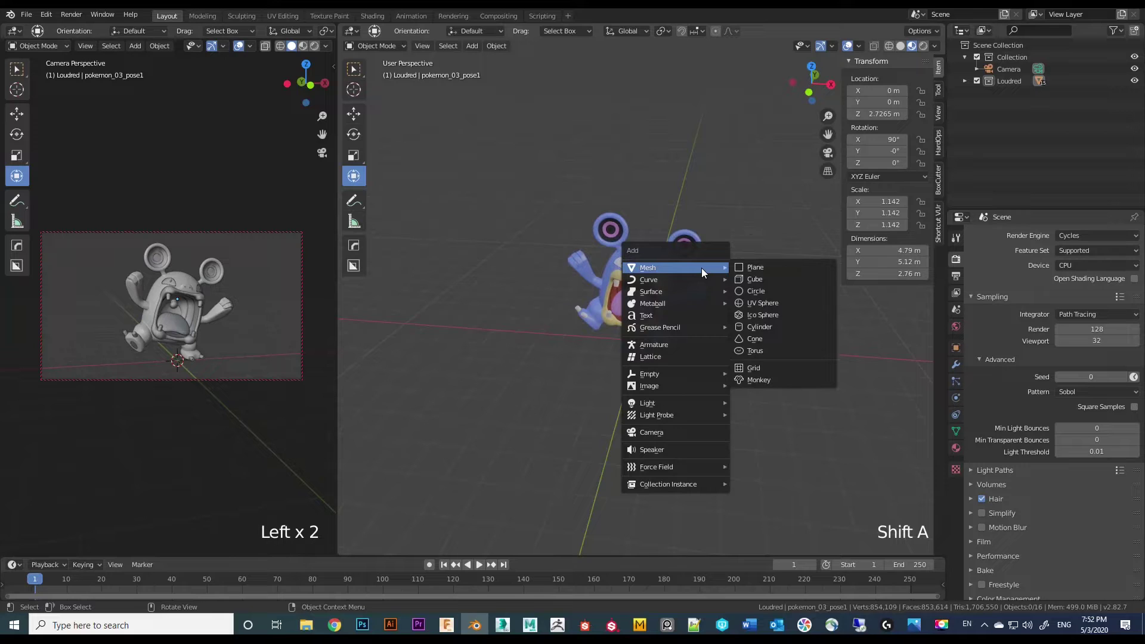
click(754, 267)
key(s)
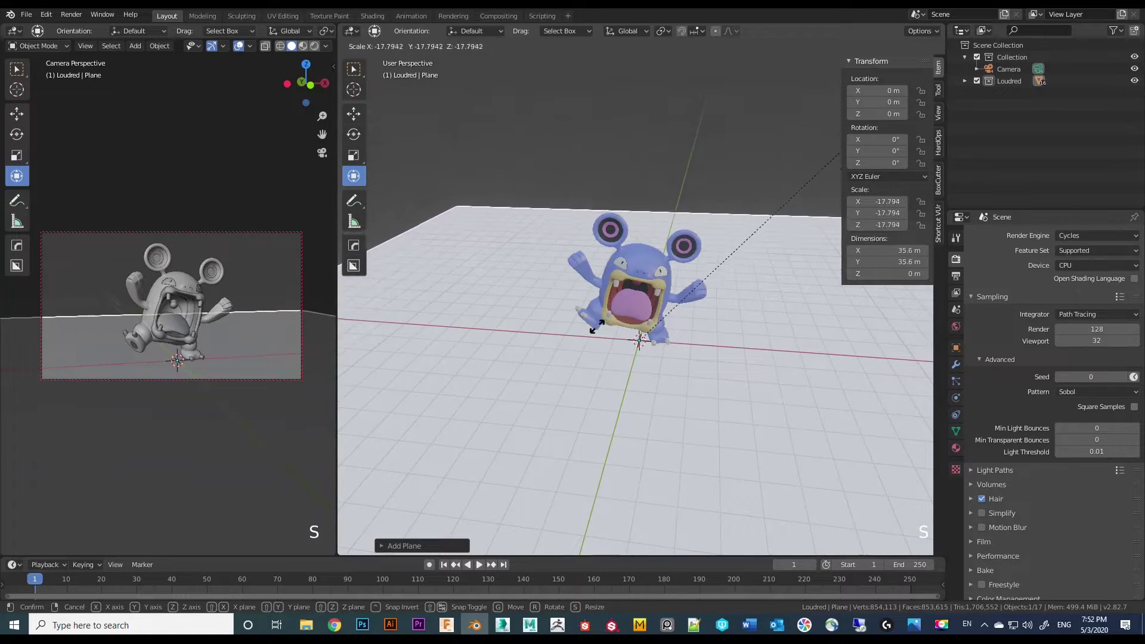
click(645, 189)
Step: Extrude the plane's edge behind the character straight up along Z by about 23 m to form a backdrop wall
scroll(646, 291, down, 6)
middle_drag(720, 394, 602, 416)
key(Tab)
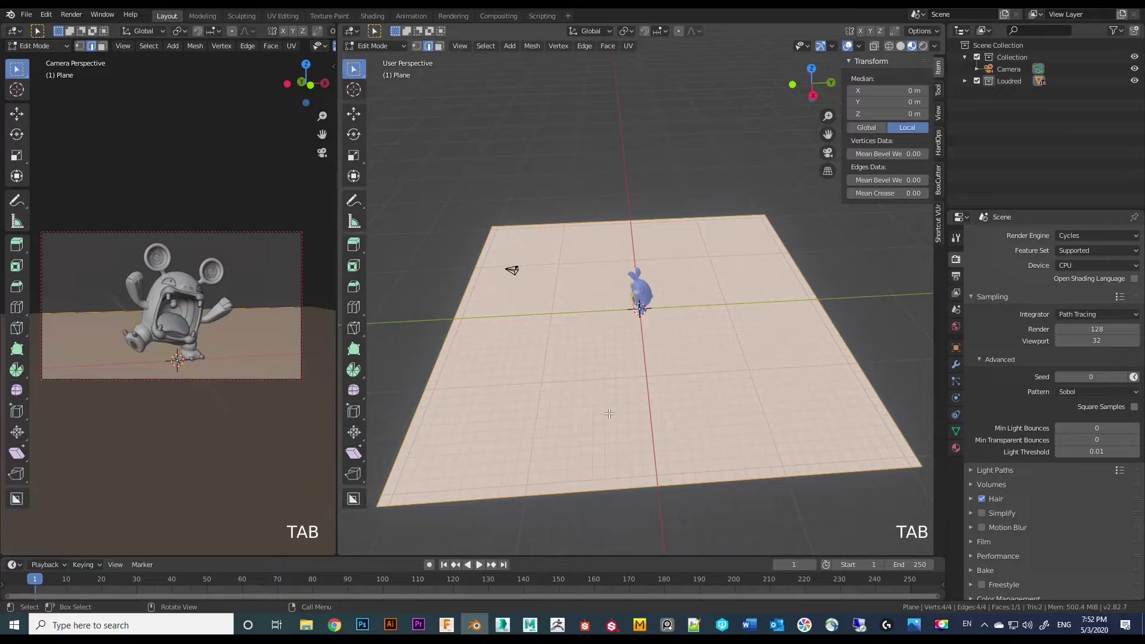
key(2)
click(834, 325)
click(836, 320)
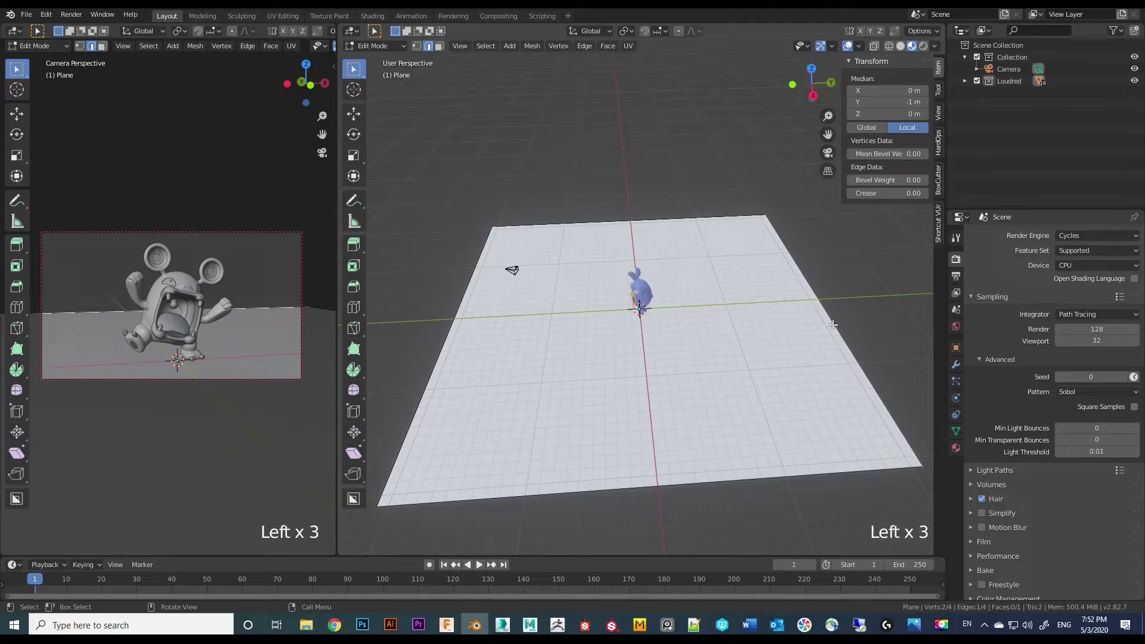
key(e)
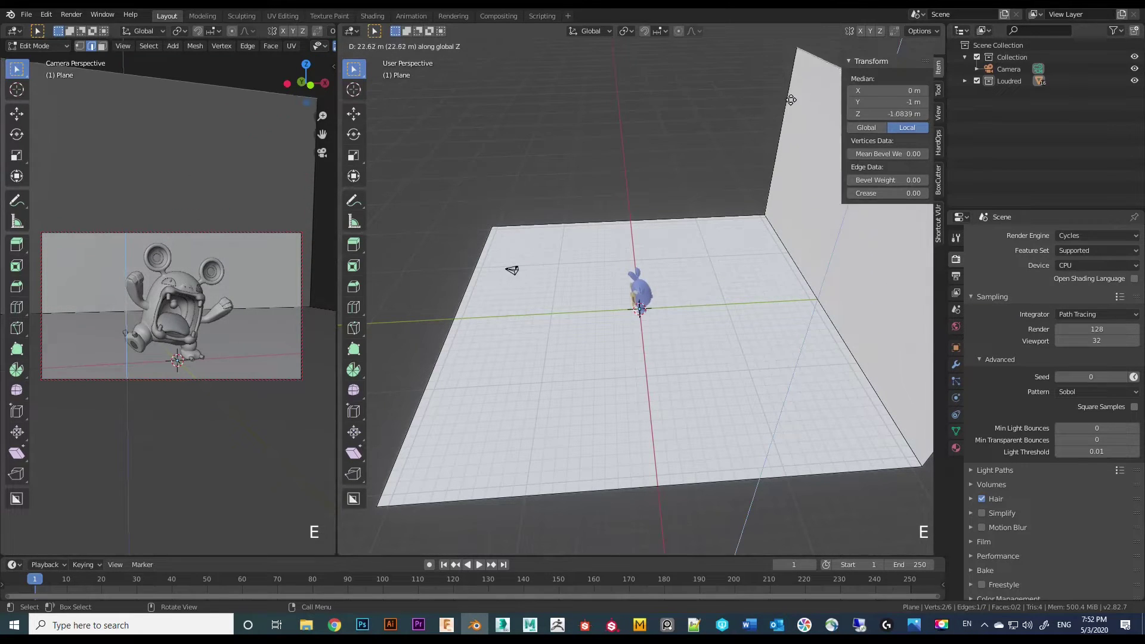
click(780, 544)
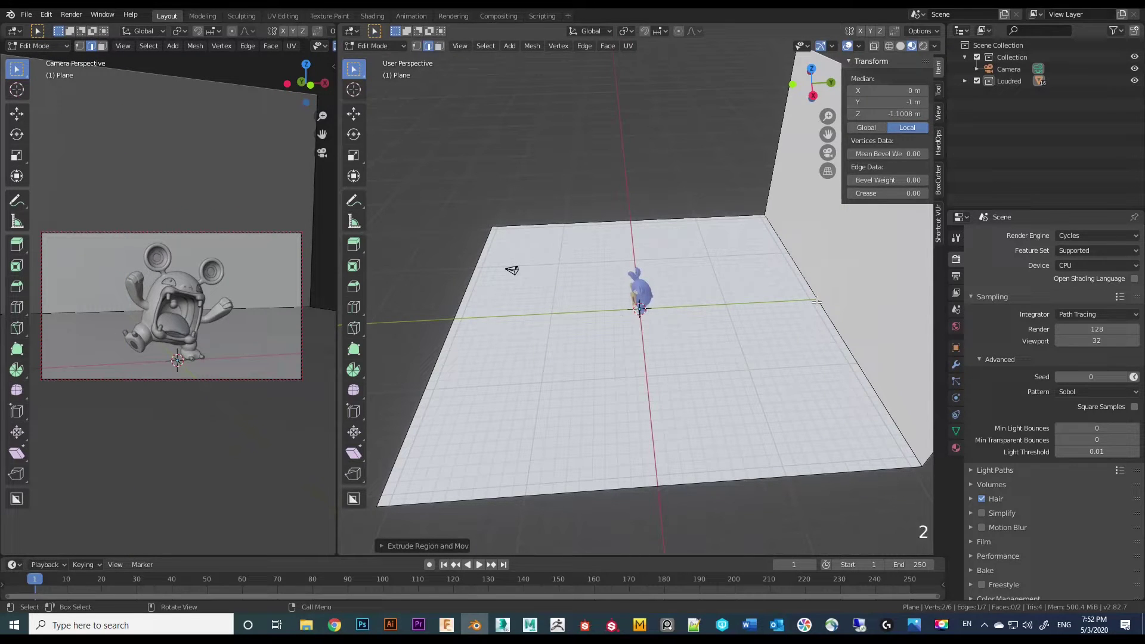
Step: Bevel the edge between floor and wall with 11 segments to make a curved studio backdrop
click(816, 302)
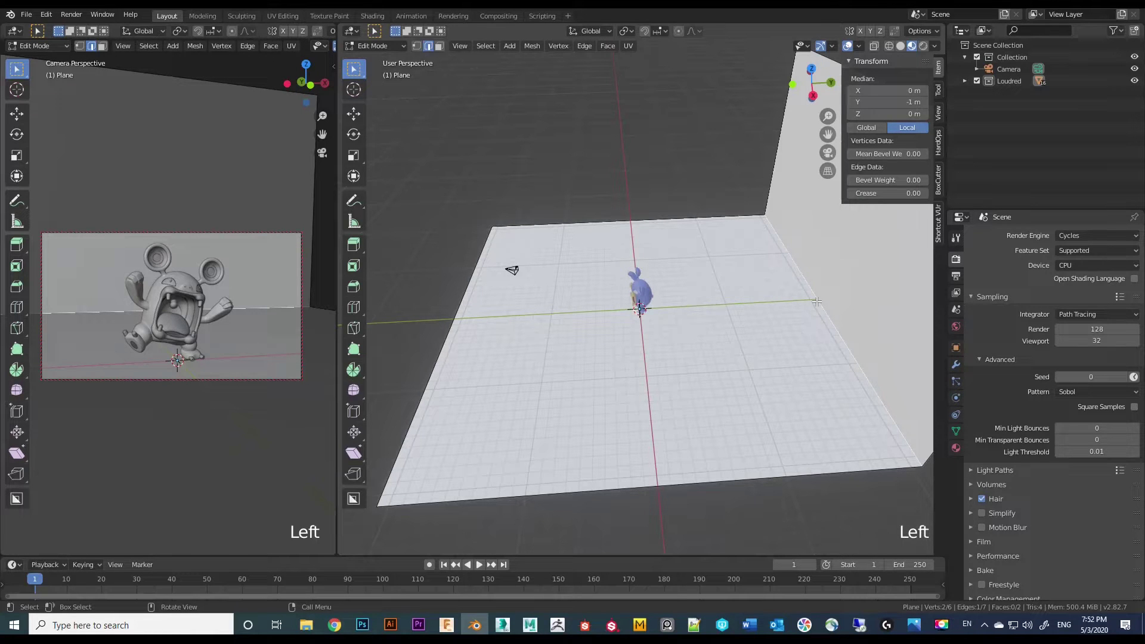
key(ctrl+b)
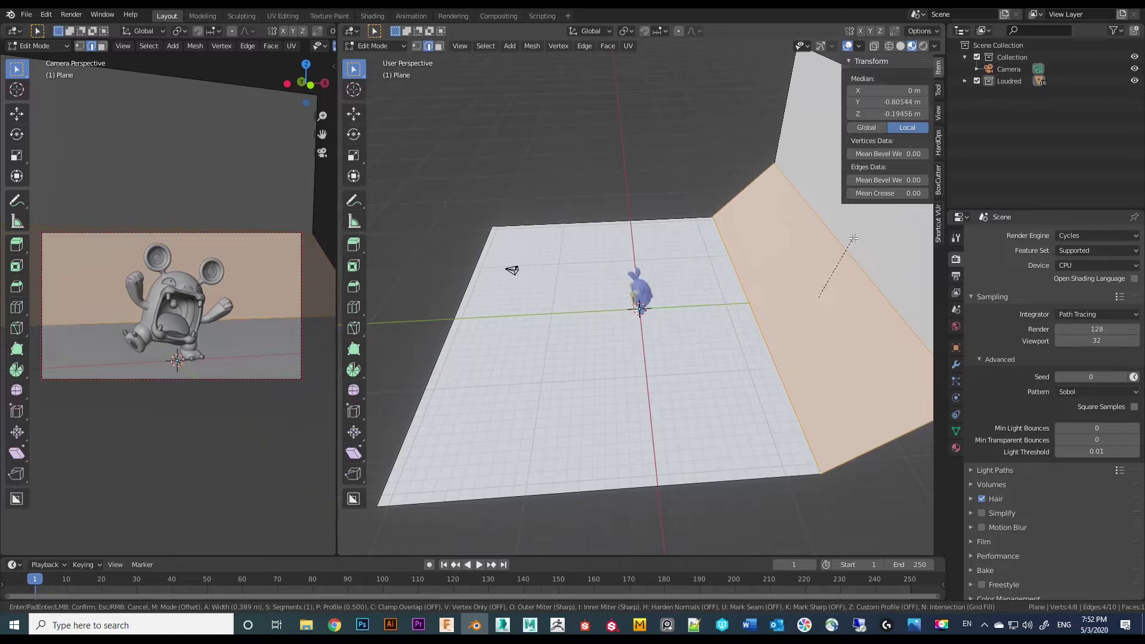
scroll(851, 243, up, 9)
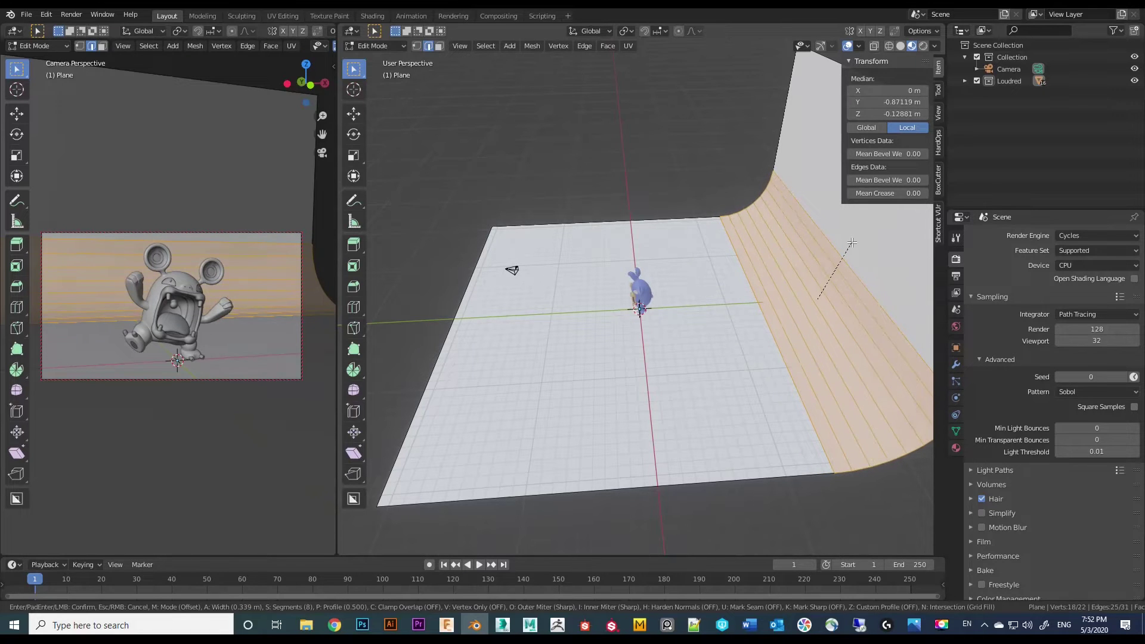
scroll(851, 242, up, 1)
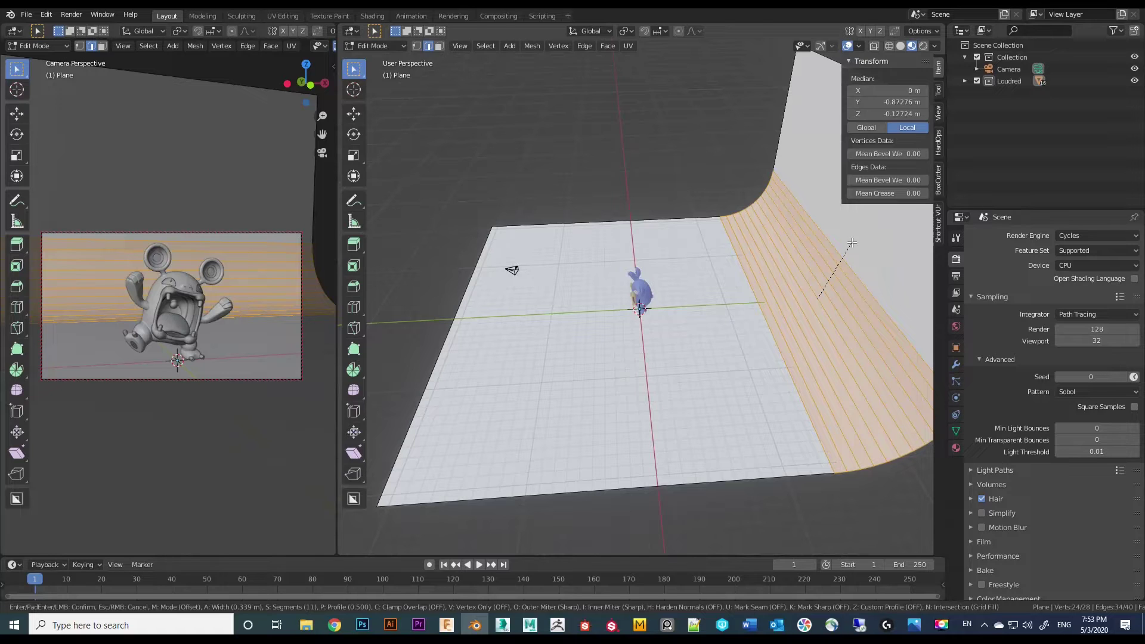
click(851, 242)
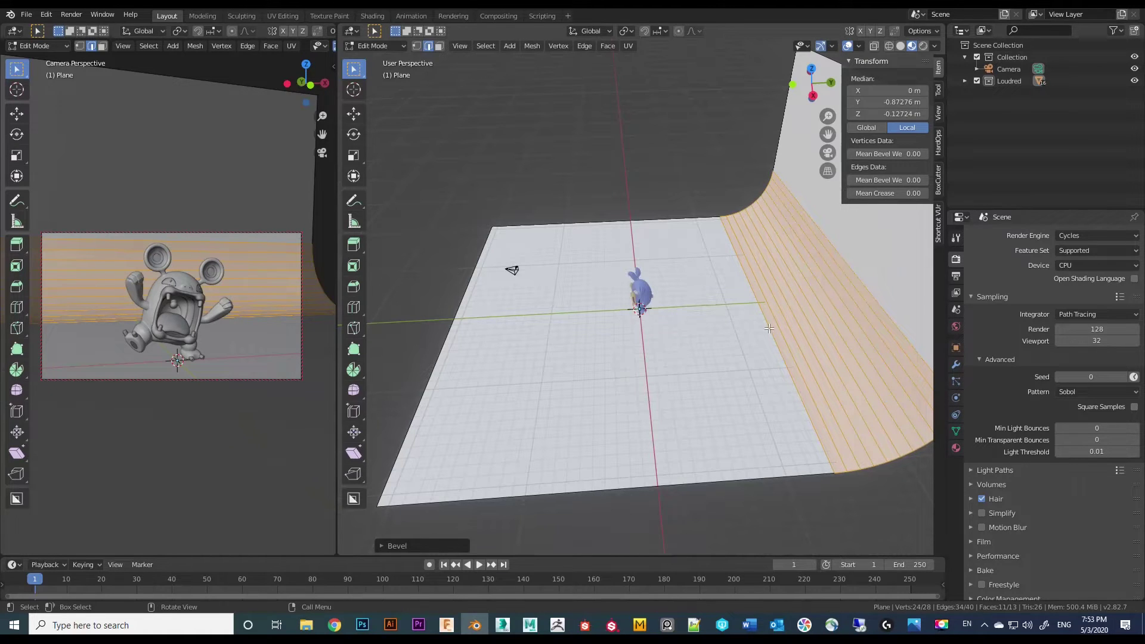
Step: Return to Object Mode and apply smooth shading to the backdrop
key(Tab)
right_click(723, 345)
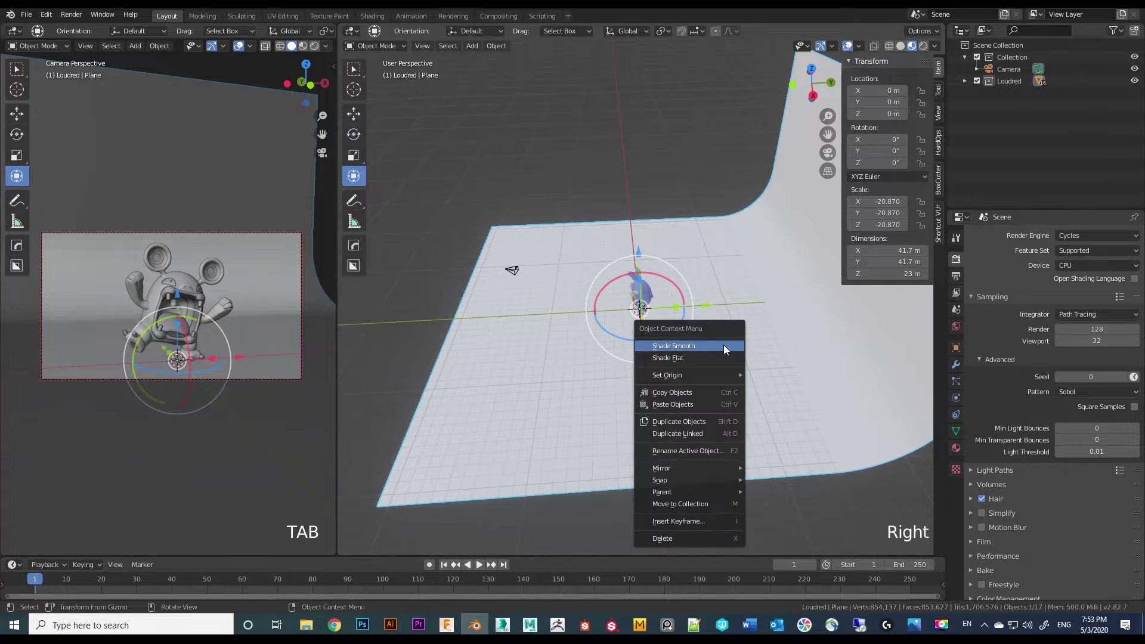
right_click(724, 345)
middle_drag(721, 348, 870, 366)
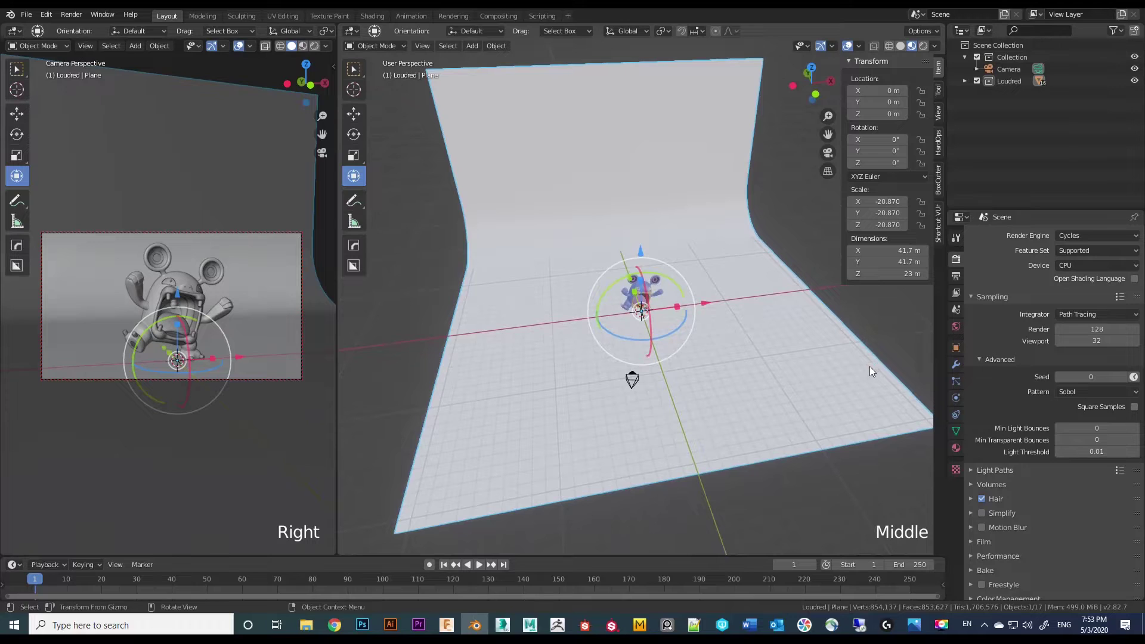
Step: Create a new material for the backdrop and give it a saturated orange base color
click(956, 448)
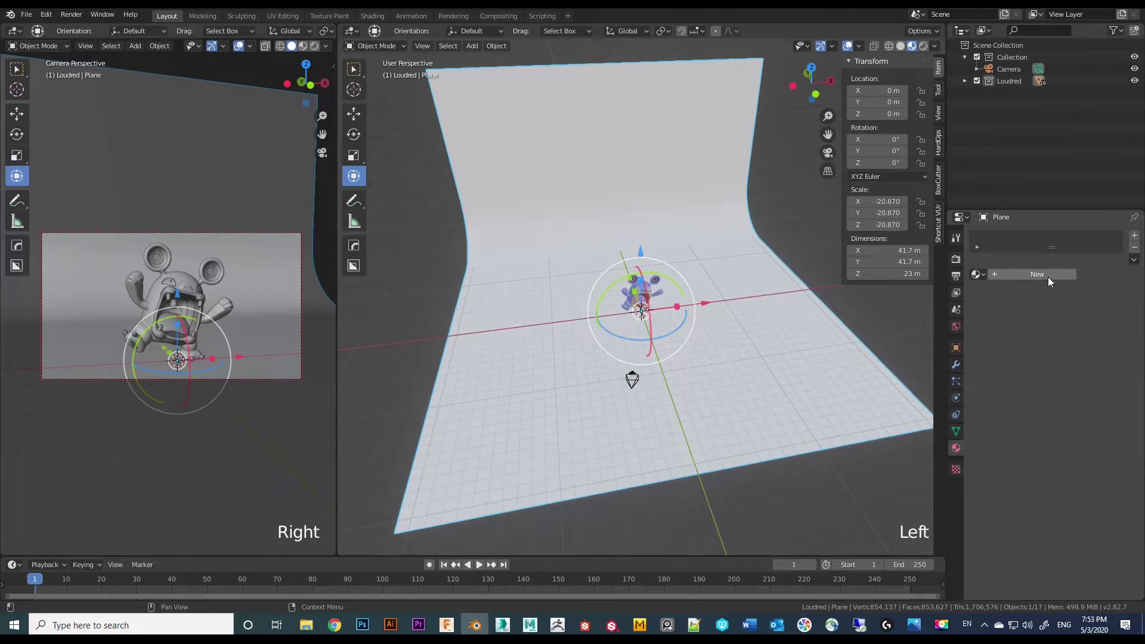
click(1047, 277)
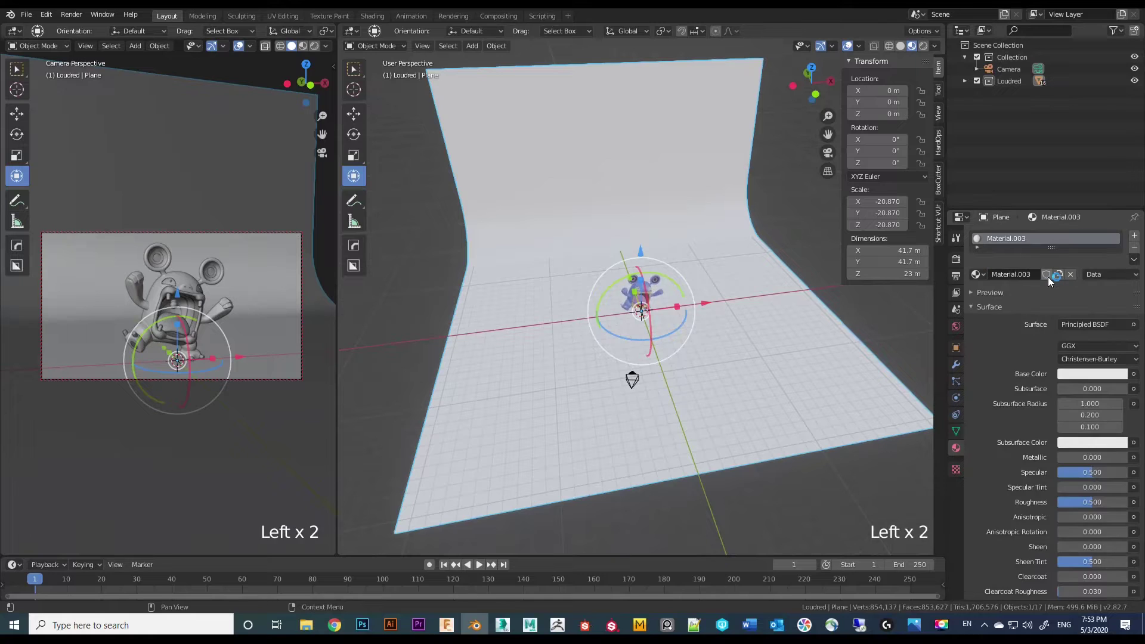
click(1070, 375)
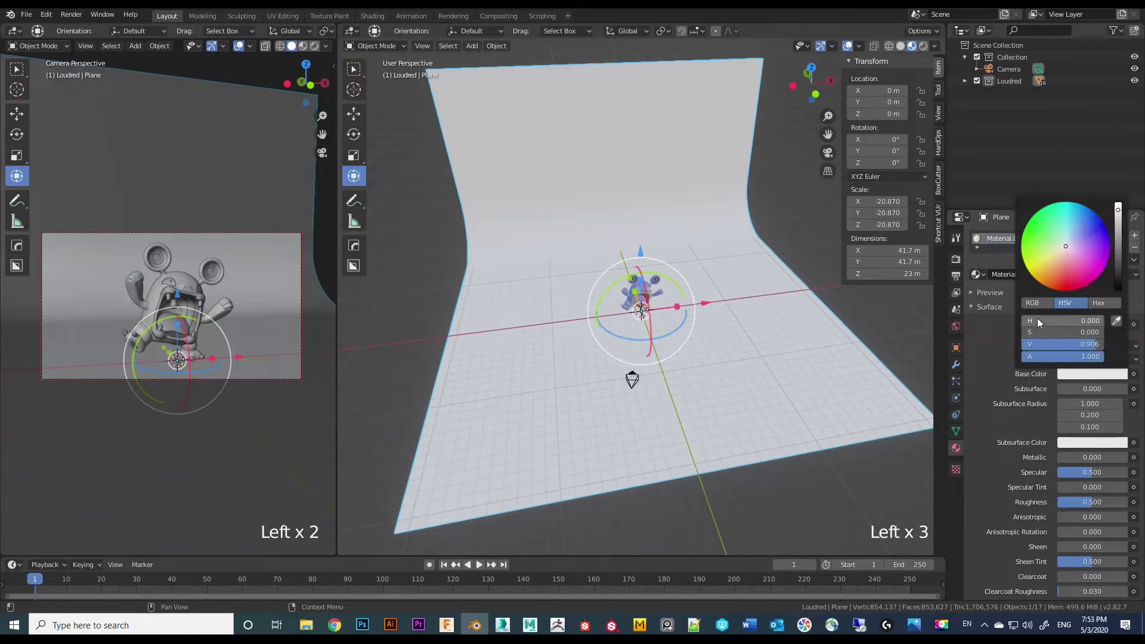
click(1057, 251)
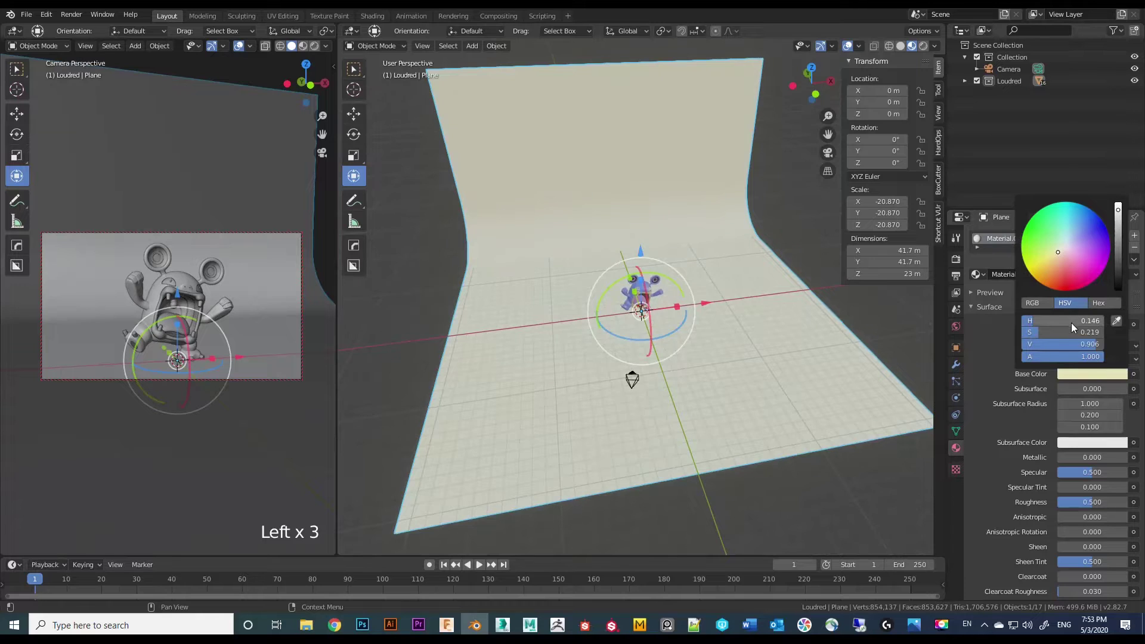
drag(1028, 320, 1063, 332)
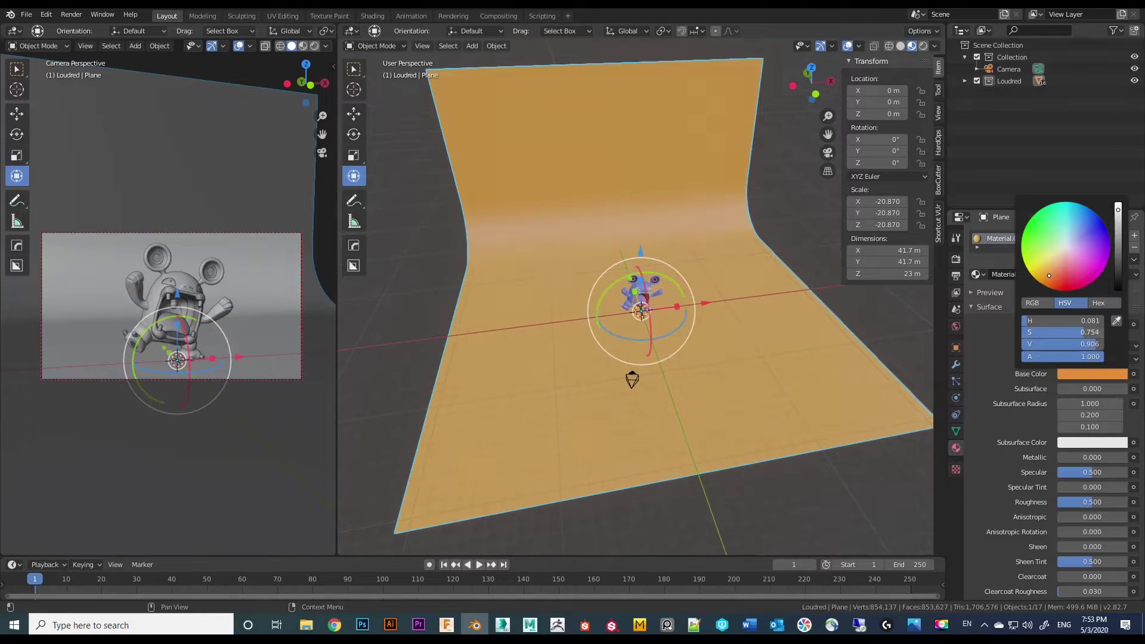
Step: Set the camera viewport to Rendered shading to preview the scene
scroll(705, 363, up, 6)
middle_drag(705, 362, 691, 357)
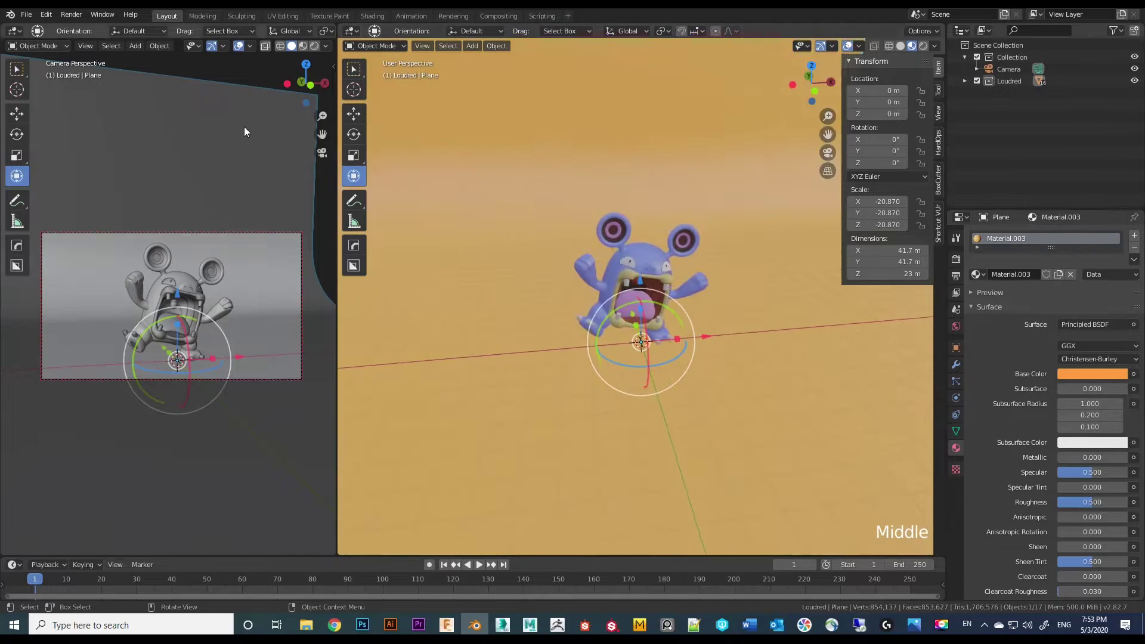
click(315, 45)
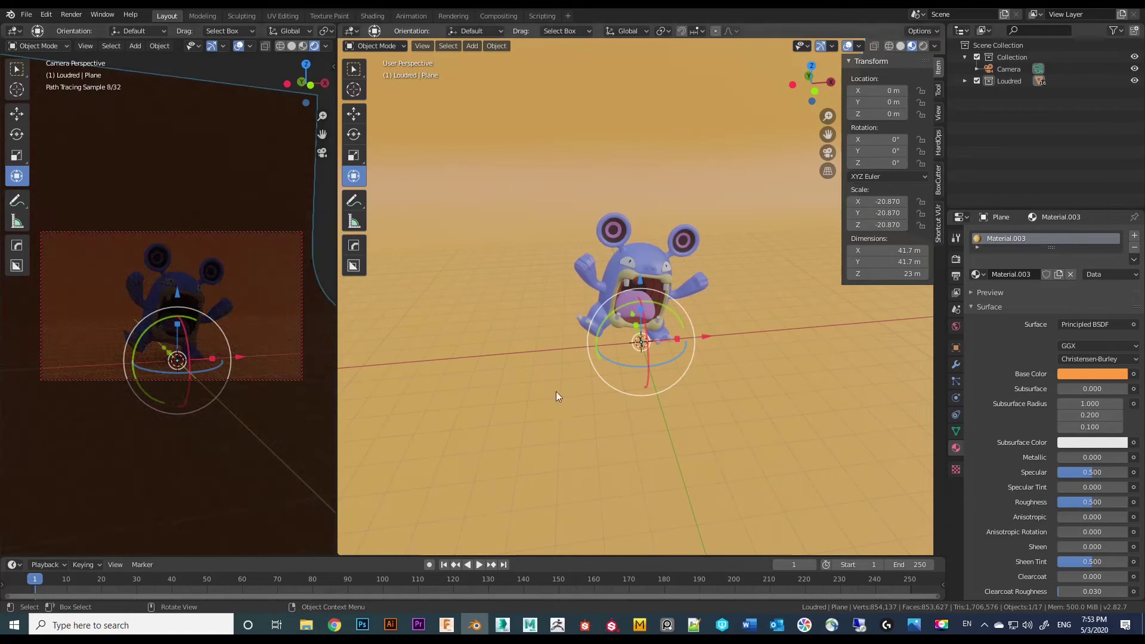
Step: Add an area light and place it above and in front of the character at about X 4.11, Y -4.72, Z 7.09 m
scroll(552, 390, down, 3)
scroll(545, 369, up, 1)
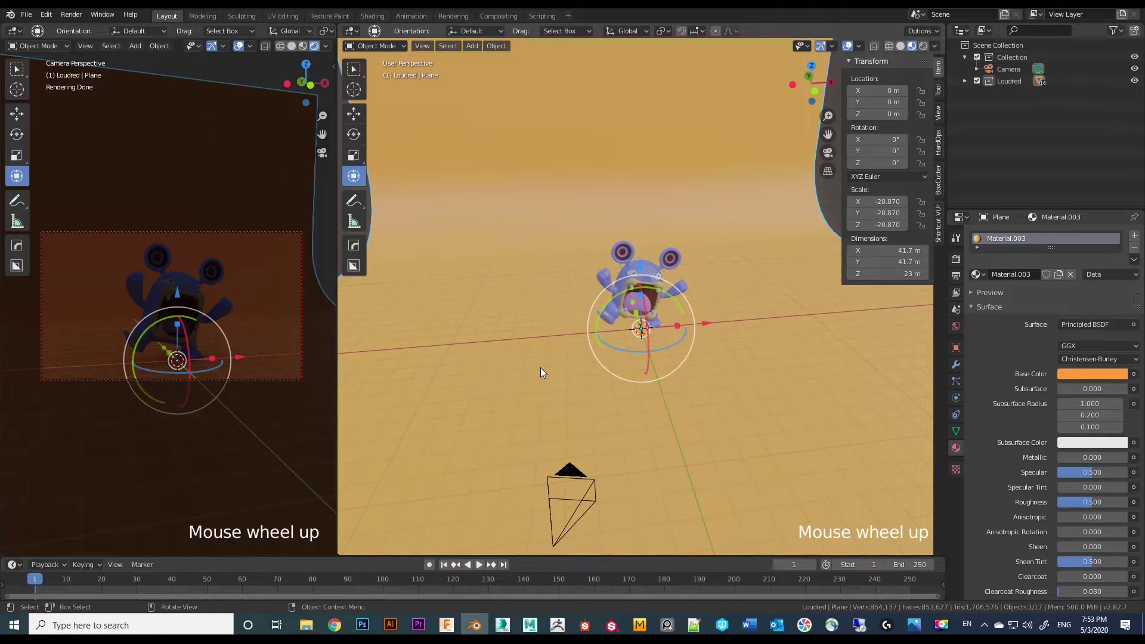
key(shift+a)
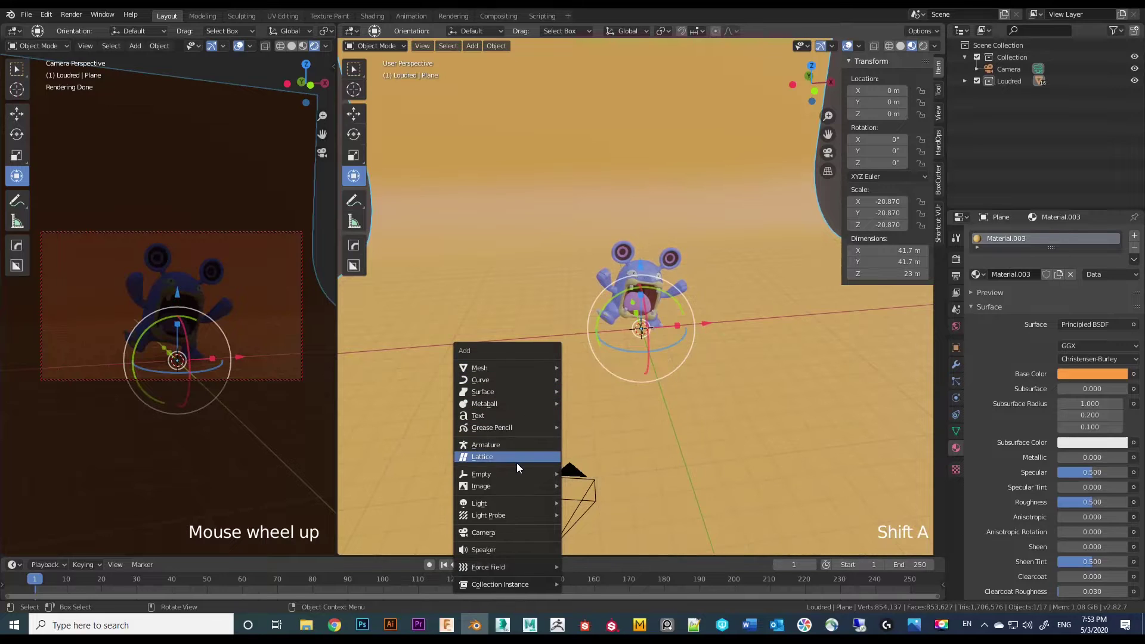
mouse_move(510, 503)
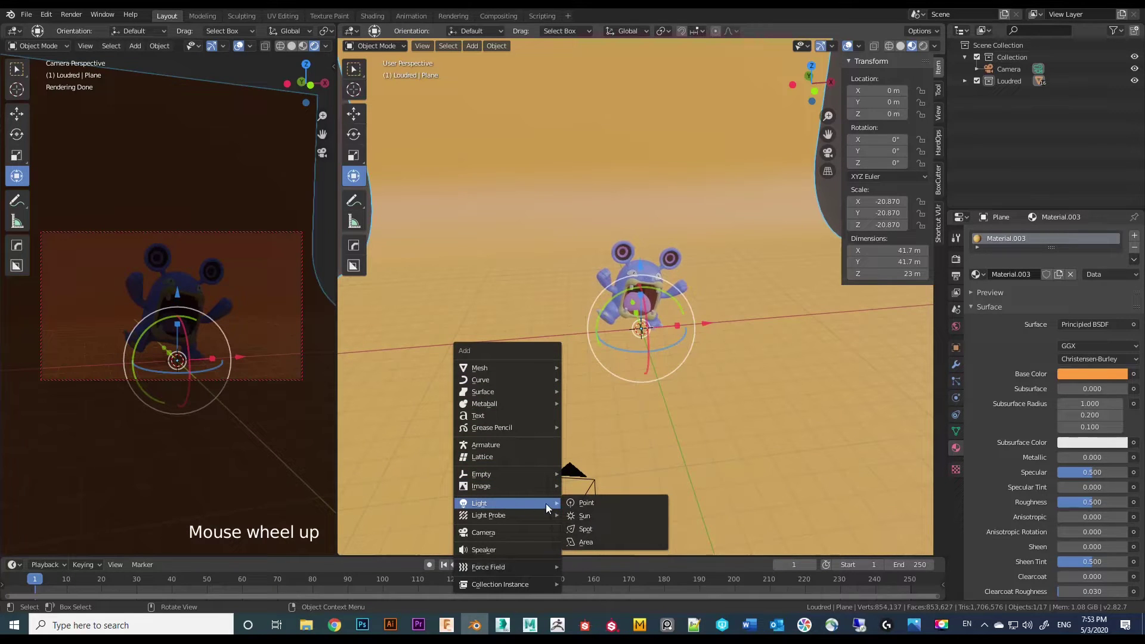
click(592, 542)
middle_drag(647, 296, 583, 322)
drag(583, 322, 734, 329)
drag(736, 276, 741, 141)
middle_drag(769, 281, 757, 403)
scroll(769, 397, down, 3)
drag(733, 226, 725, 174)
middle_drag(725, 174, 764, 223)
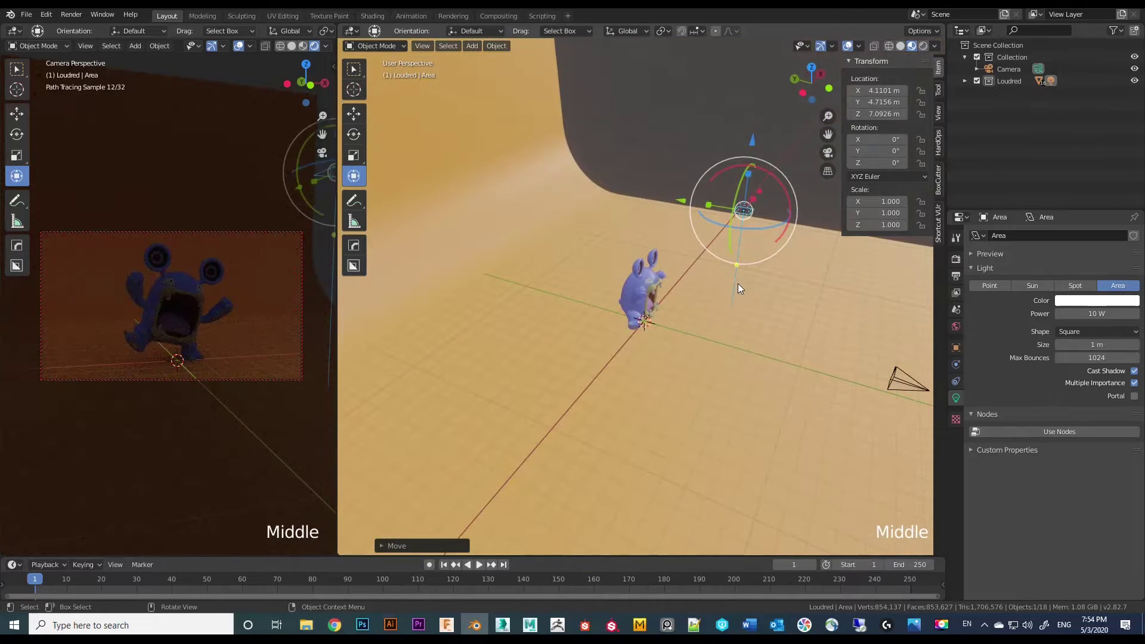
Step: Aim the area light at the character with interactive light tracking
key(shift+t)
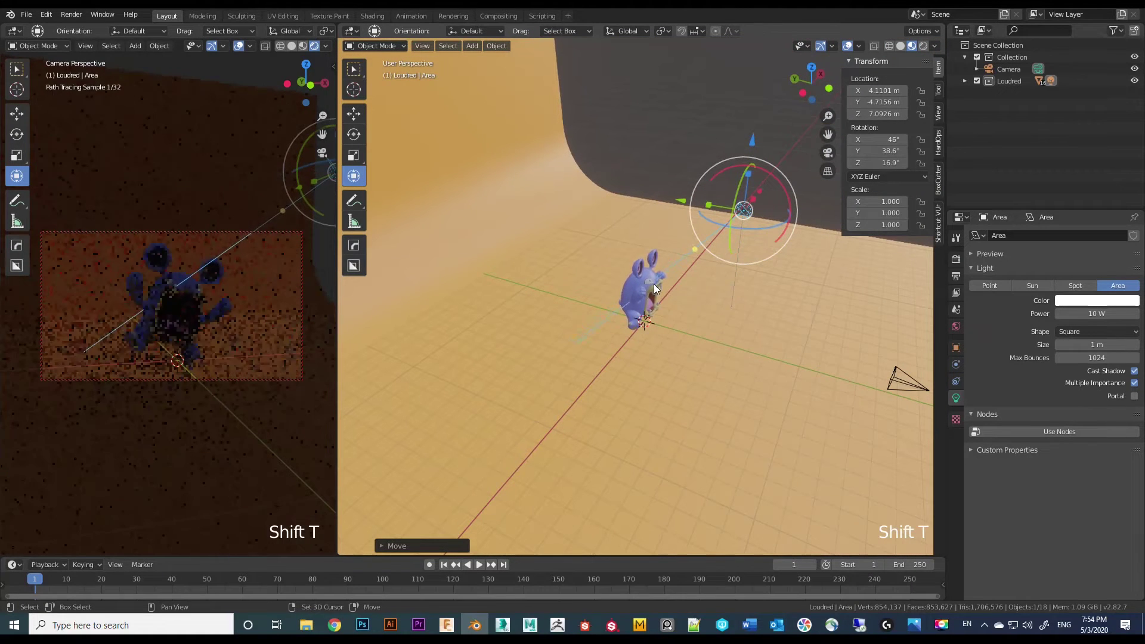
key(shift+t)
key(shift+t)
key(shift+t)
key(shift+t)
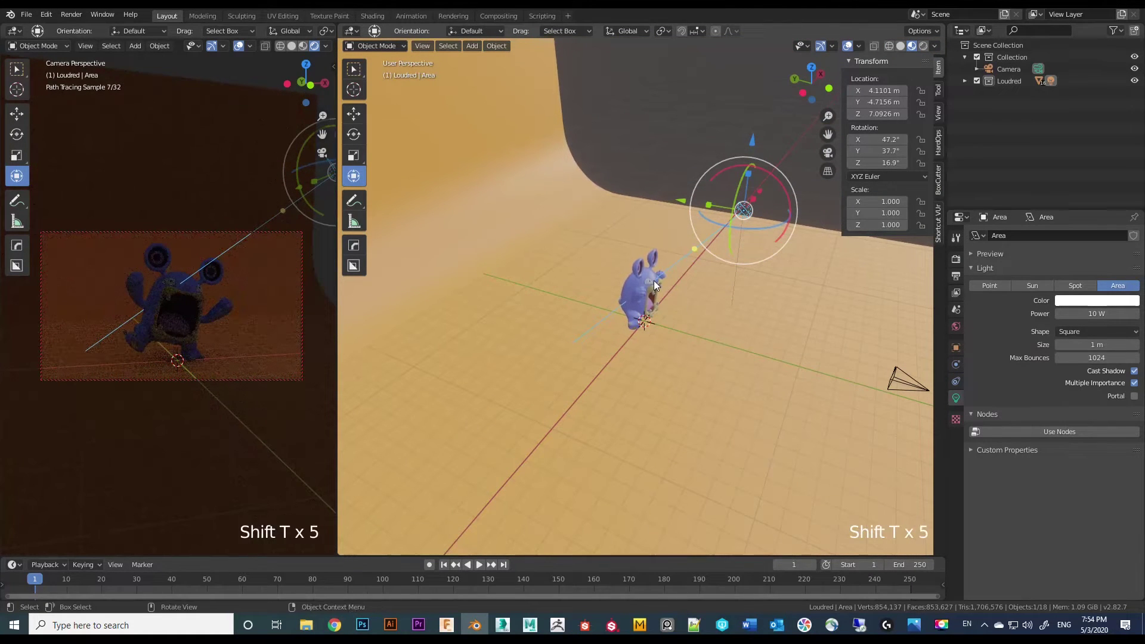
Step: Set the area light's power to 5000 W
middle_drag(701, 342, 623, 331)
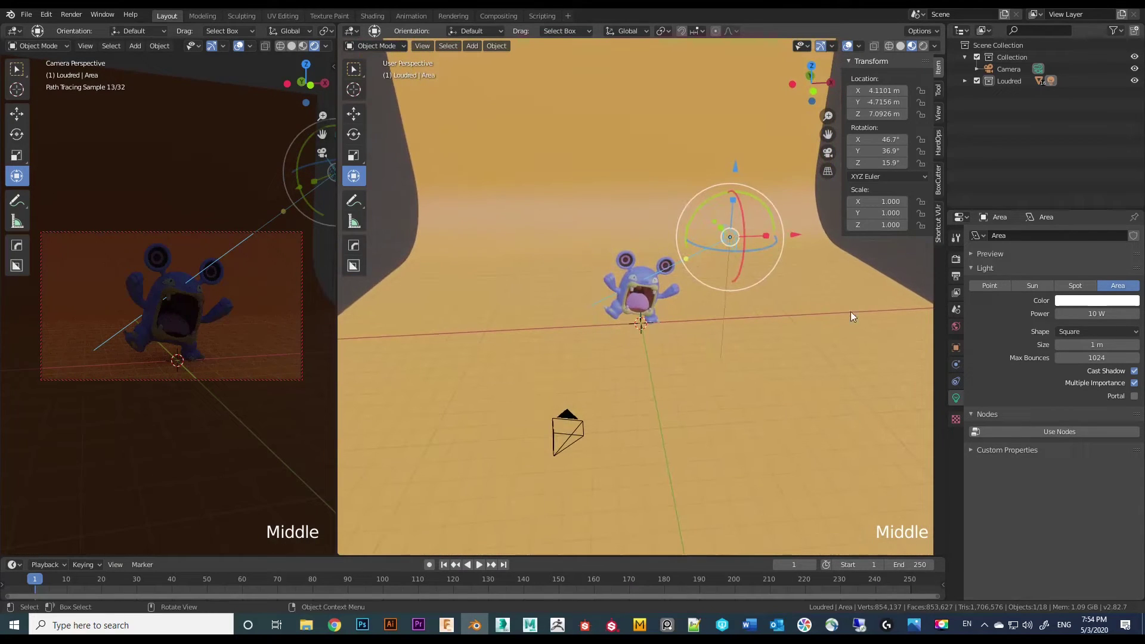
click(1102, 311)
text(5000)
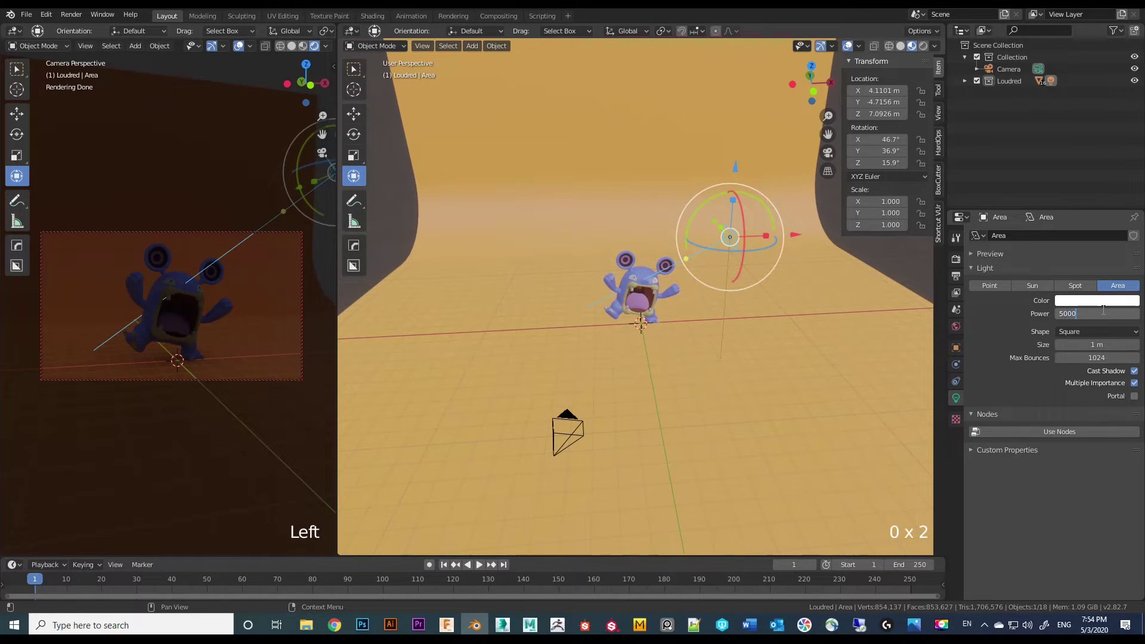
key(Return)
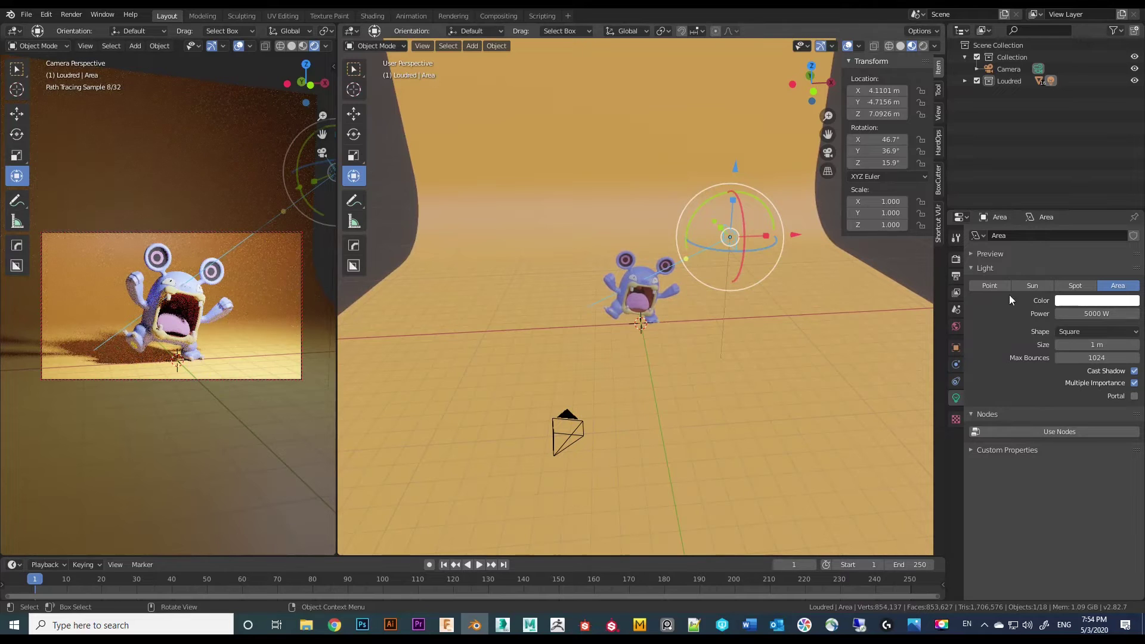
Step: Move the area light farther away from the character, to about X 7.49 m and Y -7.72 m
middle_drag(757, 347, 847, 380)
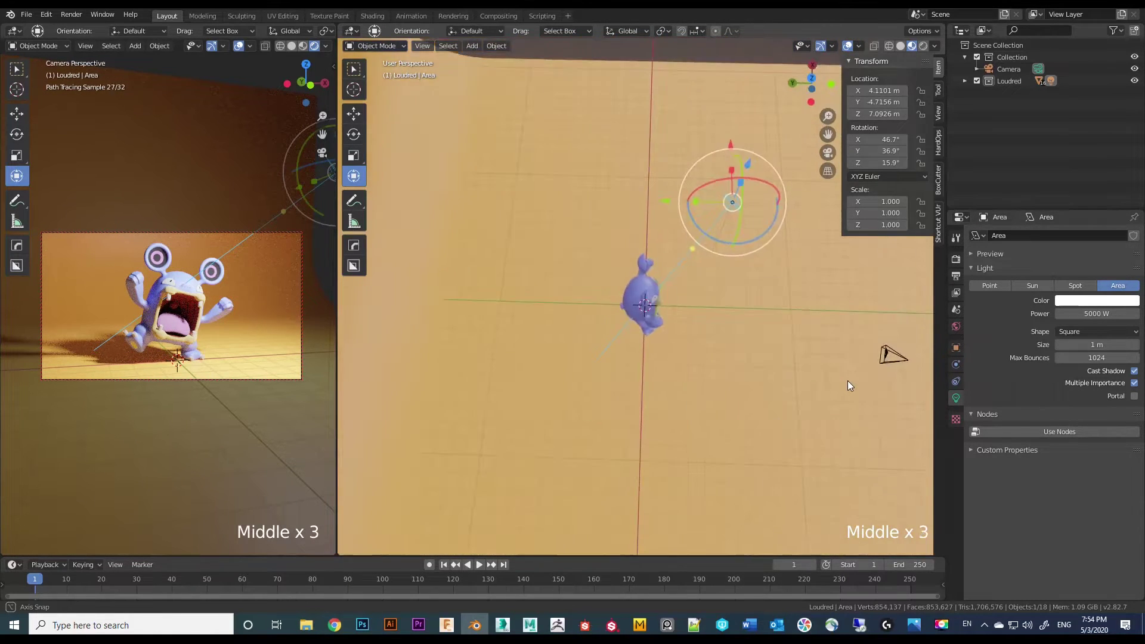
drag(716, 191, 701, 316)
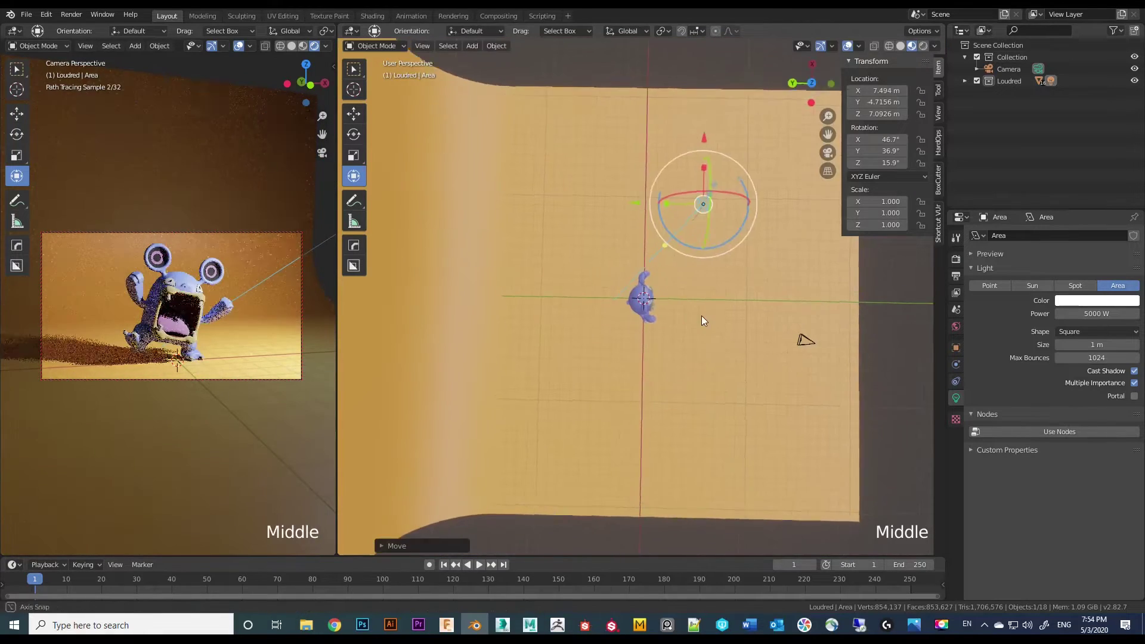
middle_drag(701, 316, 614, 305)
scroll(603, 295, up, 2)
Step: Split the larger 3D viewport into two stacked views, one seen from above and one from the side
drag(943, 39, 900, 312)
middle_drag(664, 213, 697, 298)
middle_drag(665, 451, 741, 419)
middle_drag(678, 184, 678, 212)
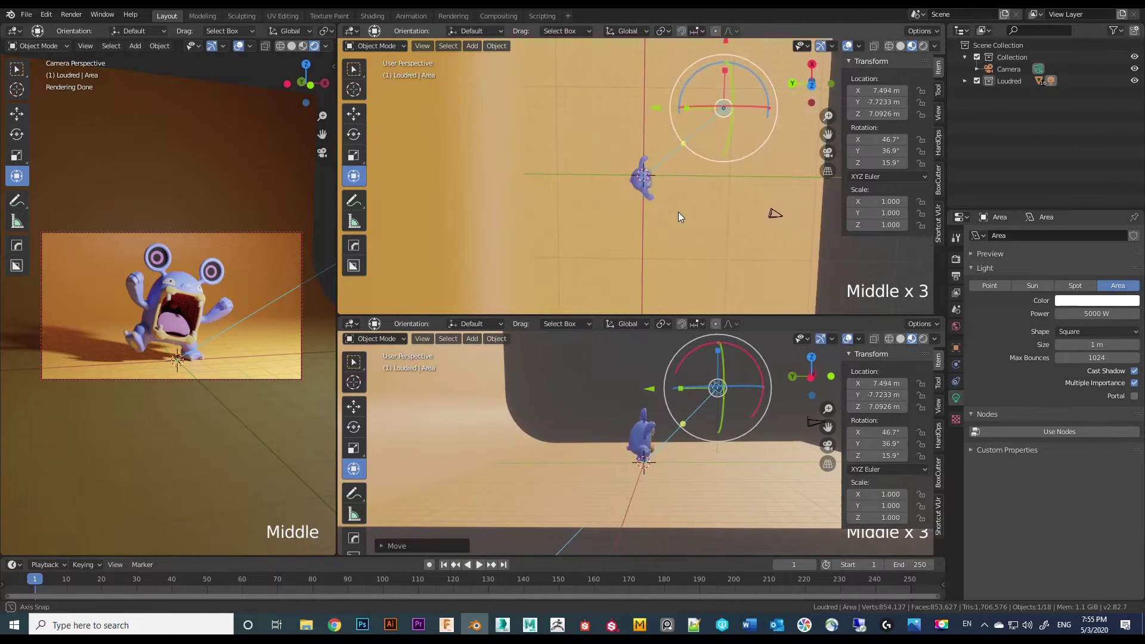
Step: Raise the area light above the character to a height of about Z 10.02 m
middle_drag(683, 445, 725, 391)
scroll(707, 411, down, 2)
drag(692, 337, 698, 535)
middle_drag(690, 523, 563, 366)
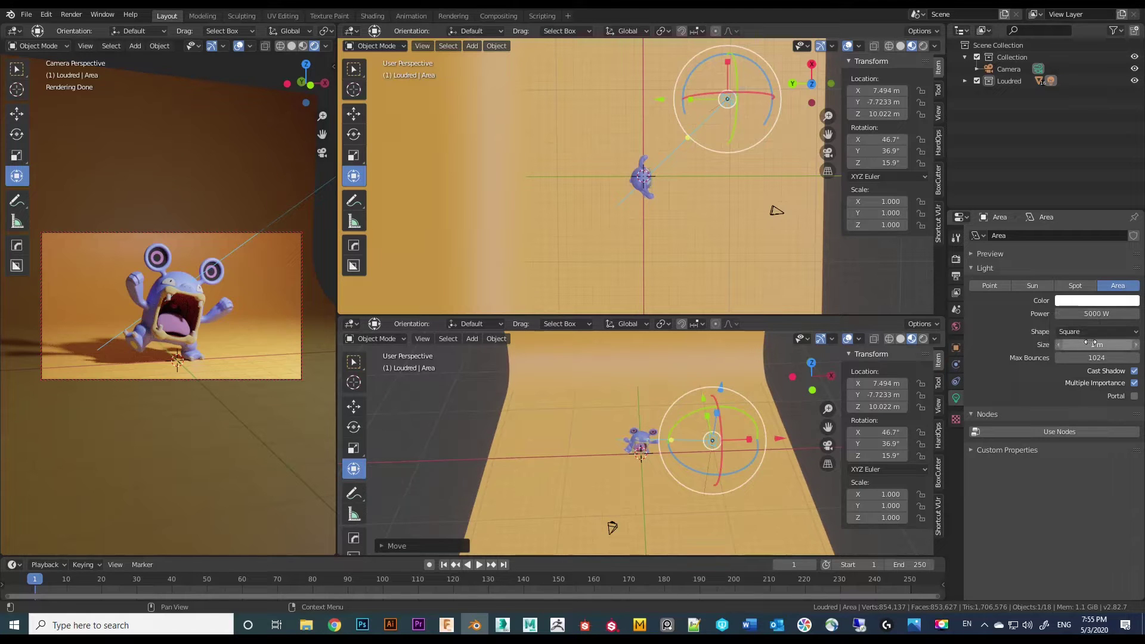
Step: Change the area light's shape to Rectangle and enlarge it to about 6.86 m in X and 5.29 m in Y
click(1092, 331)
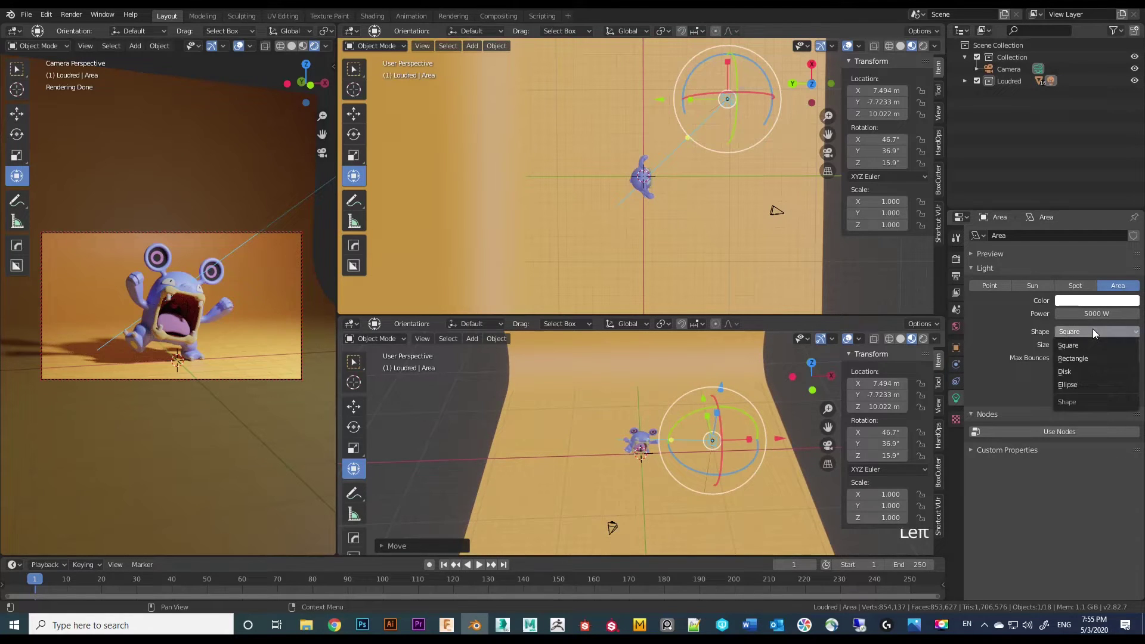
click(1086, 359)
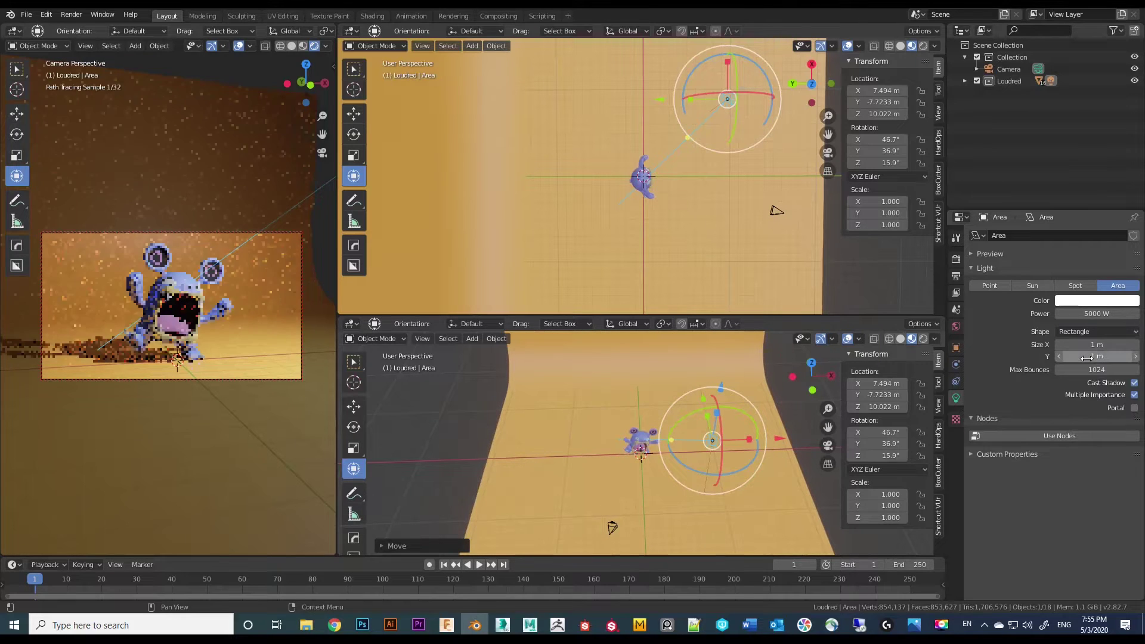
mouse_move(1093, 344)
mouse_down()
mouse_move(1131, 344)
mouse_move(1092, 345)
mouse_up()
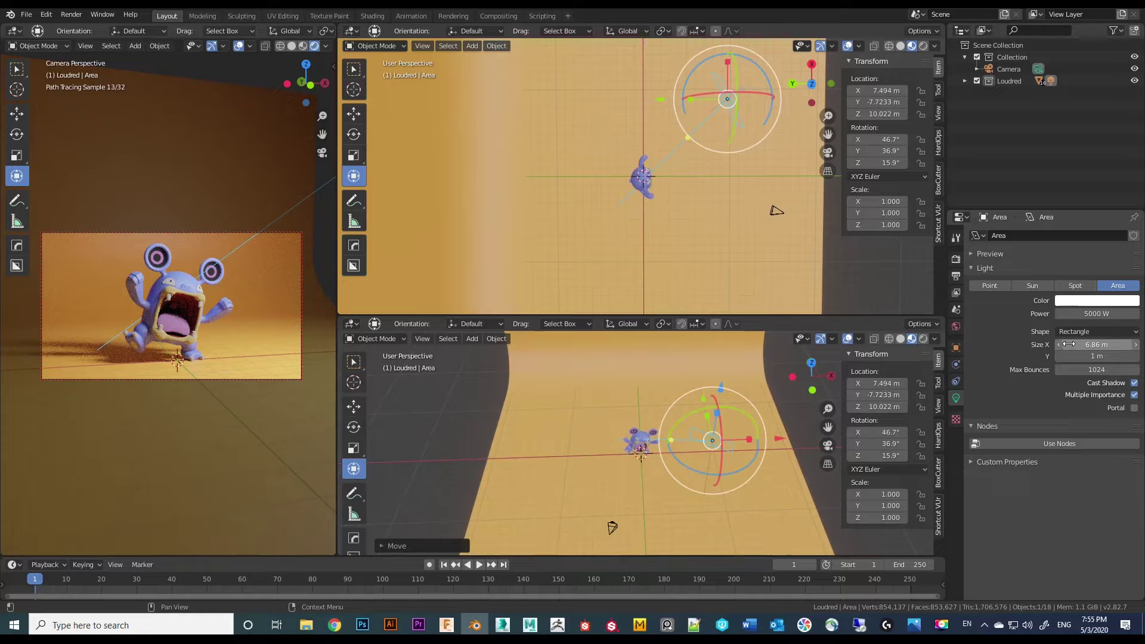
drag(1067, 356, 1098, 356)
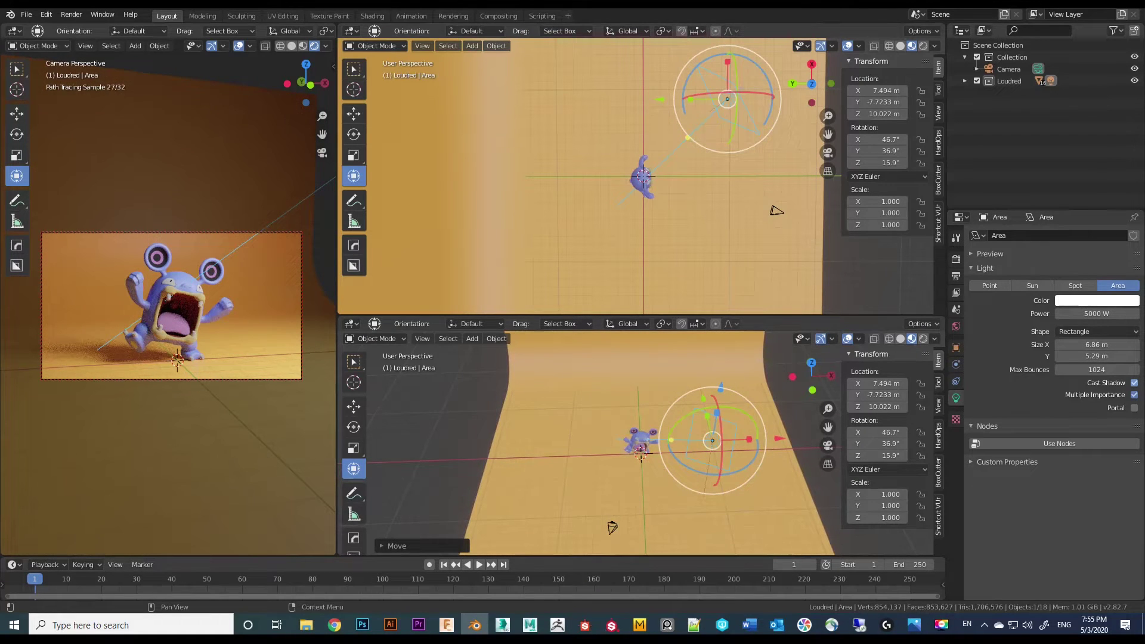
Step: Duplicate the area light, place it behind the character at about X -6.42 m and Y 8.60 m, and turn it toward the character
middle_drag(711, 191, 711, 177)
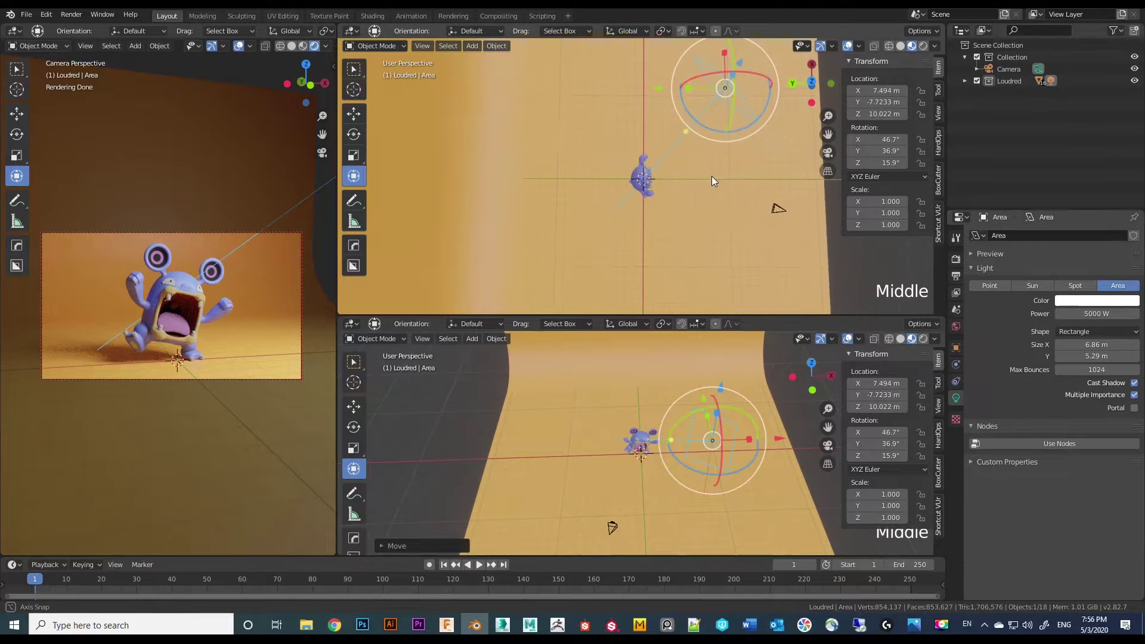
scroll(681, 212, down, 1)
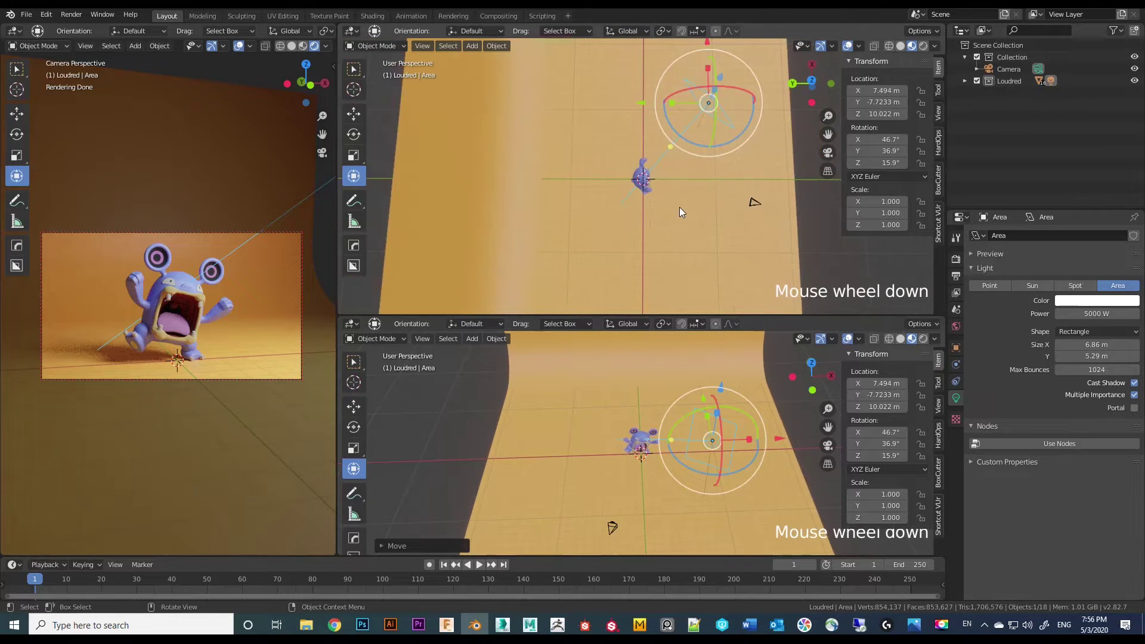
key(shift+d)
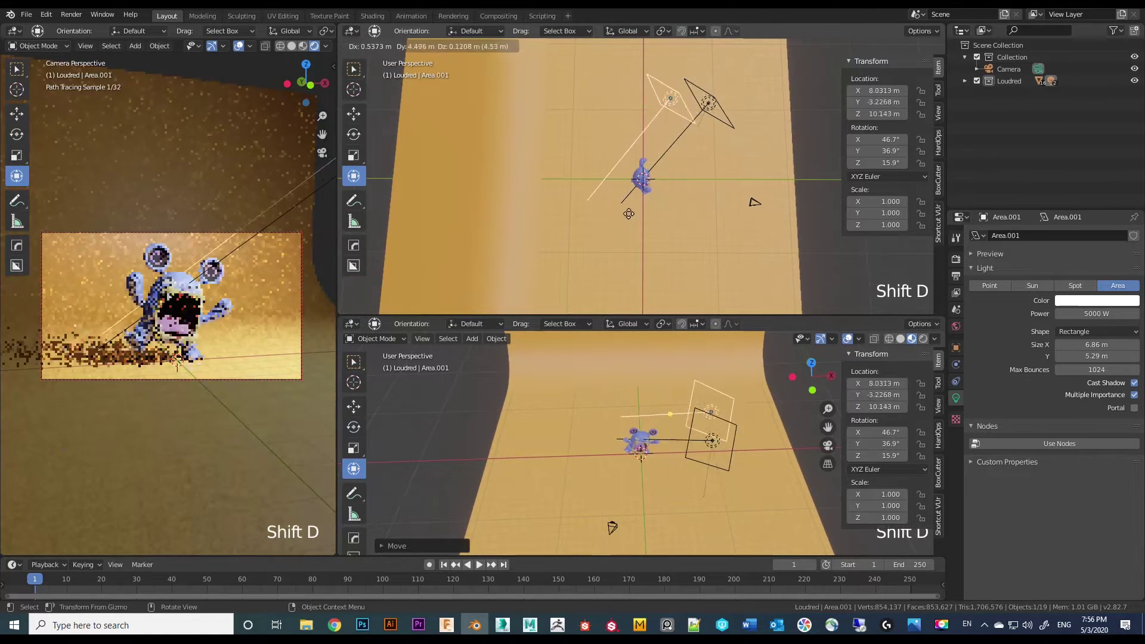
click(540, 52)
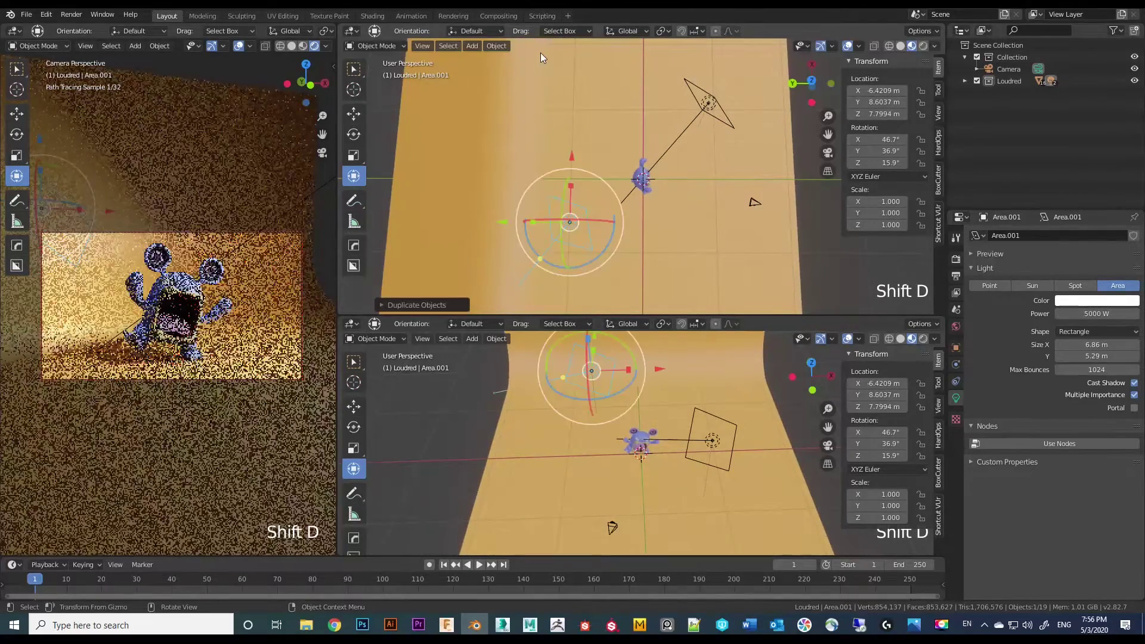
drag(599, 255, 536, 52)
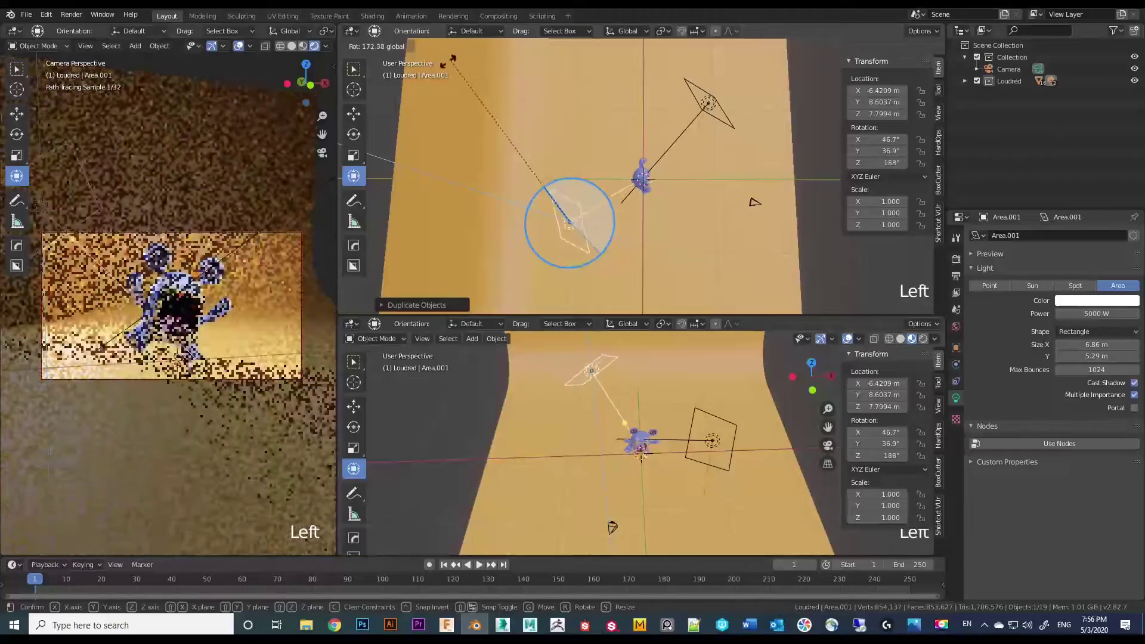
Step: Set the duplicated light's power to 3000 W and its size to 0.1 m in both X and Y
middle_drag(608, 476, 718, 507)
click(1096, 313)
text(3000)
key(Return)
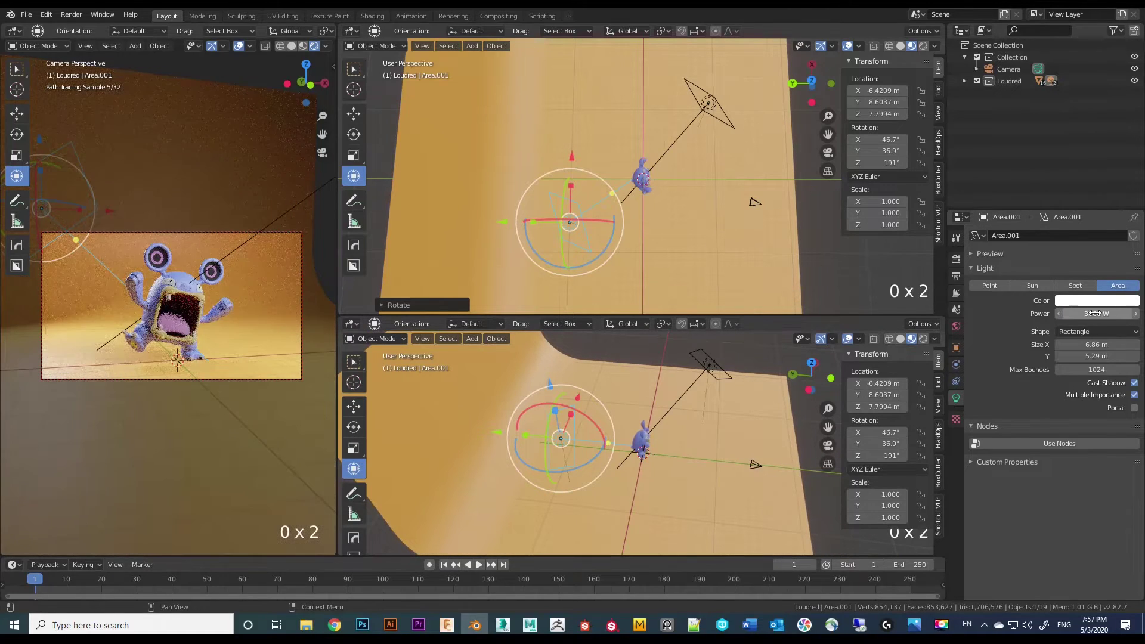
click(1096, 343)
text(0.1)
key(Return)
click(1095, 356)
text(0.1)
key(Return)
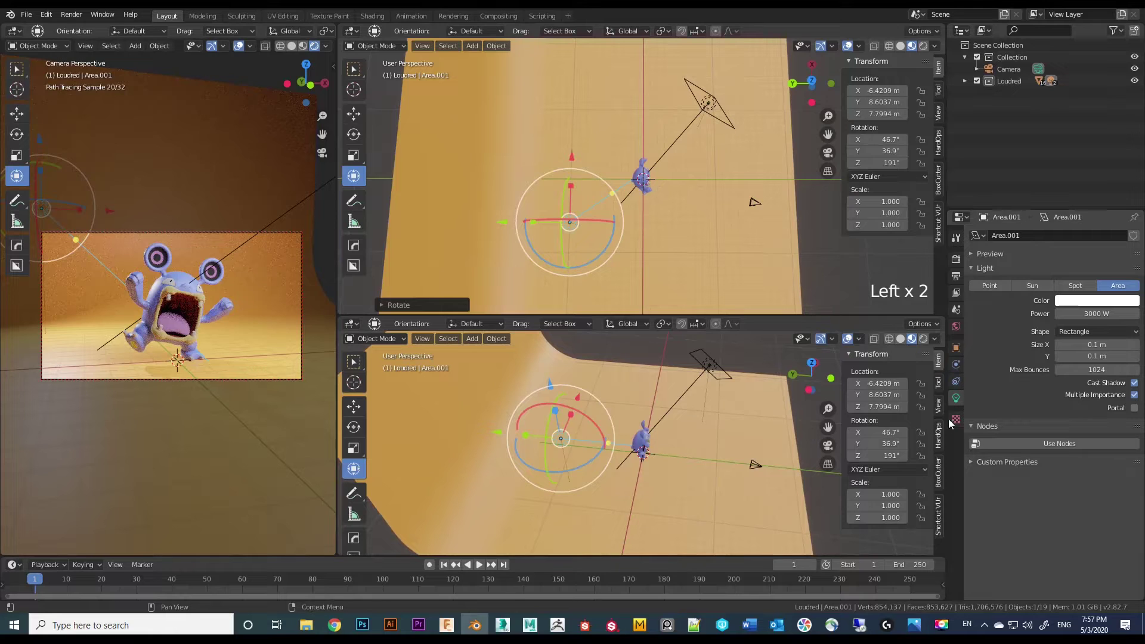
Step: Move the rear light outward to about X -9.62 m and aim it at the character with interactive light tracking
middle_drag(659, 245, 660, 259)
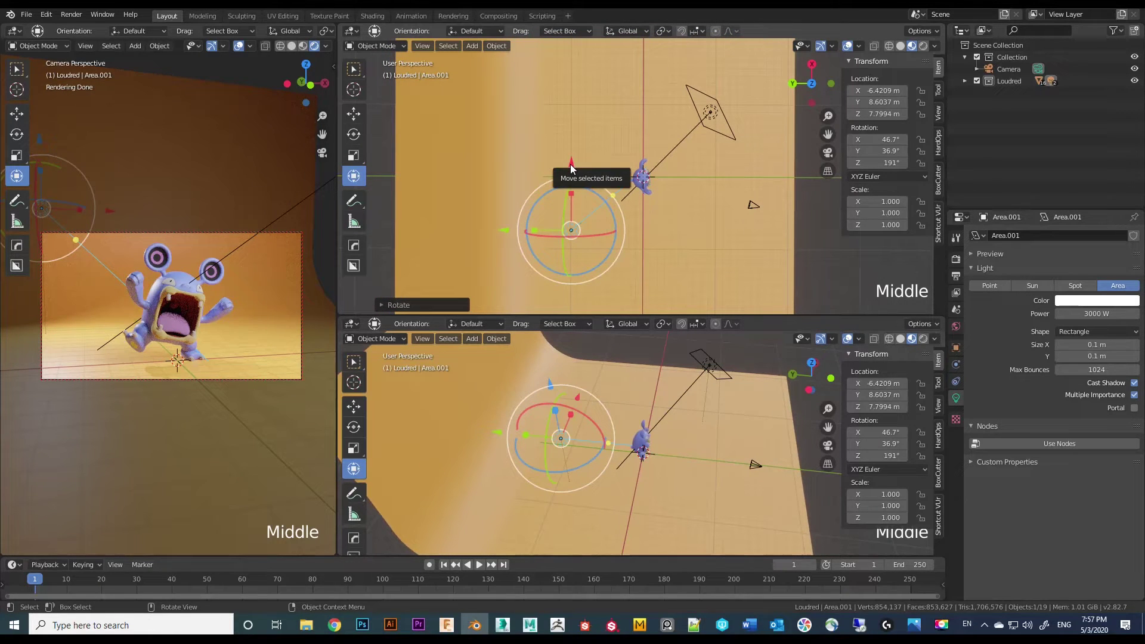
drag(571, 168, 564, 195)
middle_drag(661, 508, 624, 469)
key(shift+t)
middle_drag(707, 515, 745, 506)
scroll(535, 438, down, 2)
scroll(535, 439, up, 2)
middle_drag(804, 485, 596, 435)
Step: Set the render resolution to 960 by 540 px
click(956, 238)
click(956, 259)
click(956, 276)
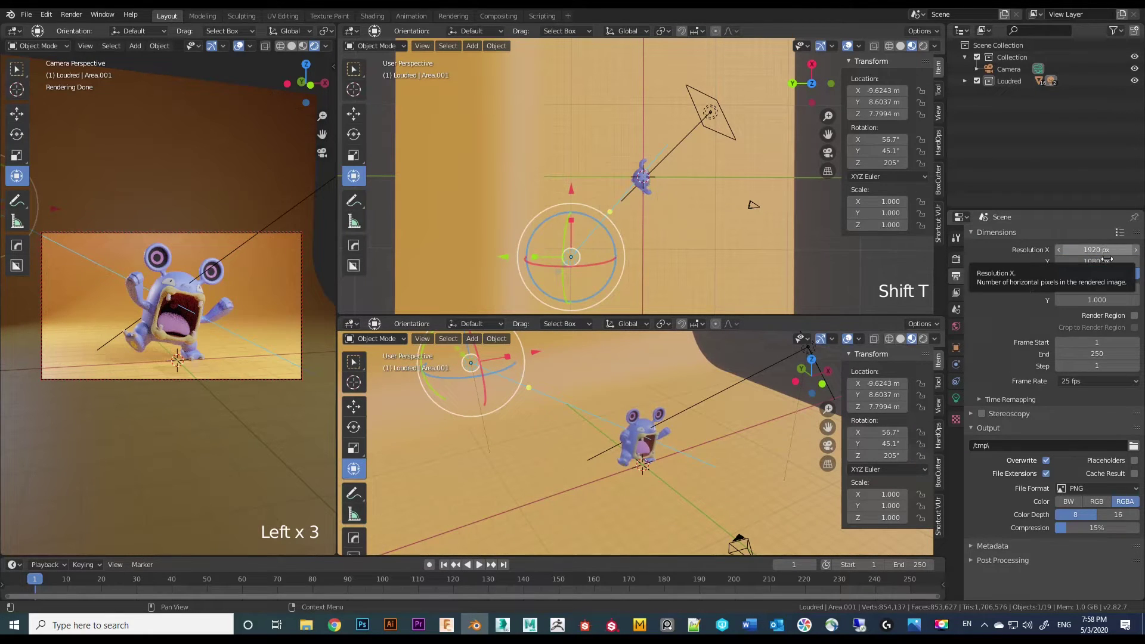
click(1086, 250)
text(960)
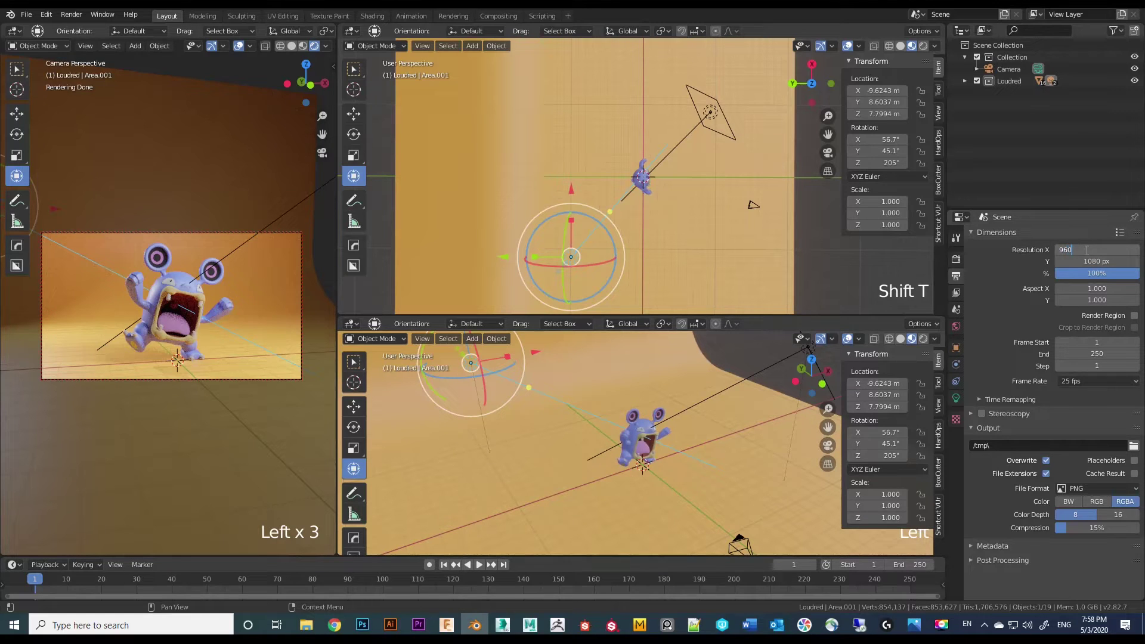
key(Return)
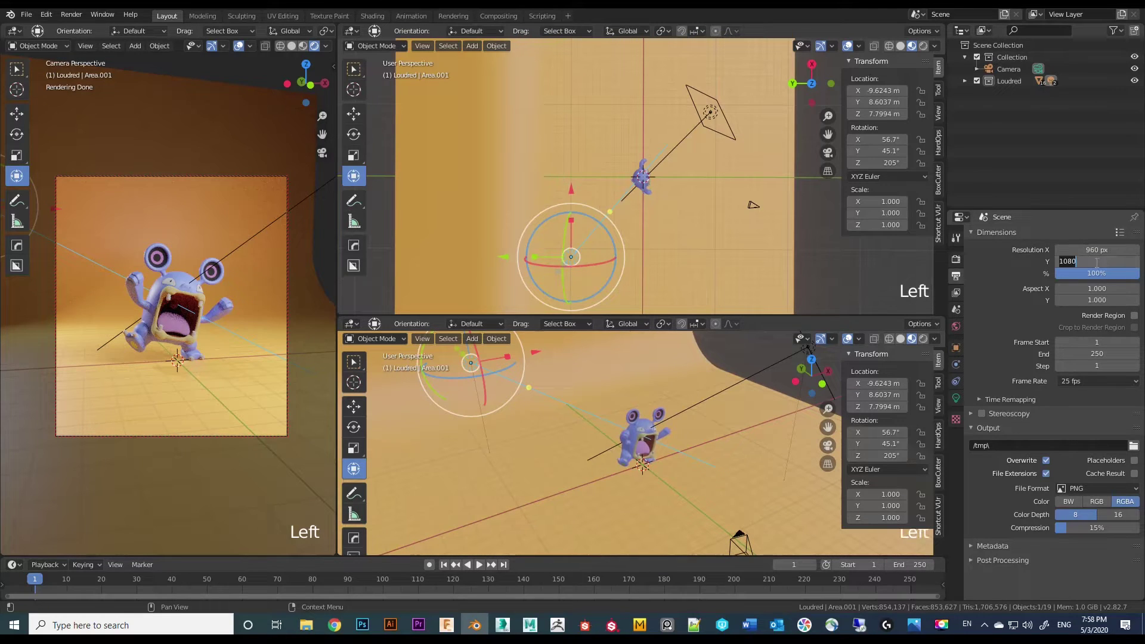
key(Return)
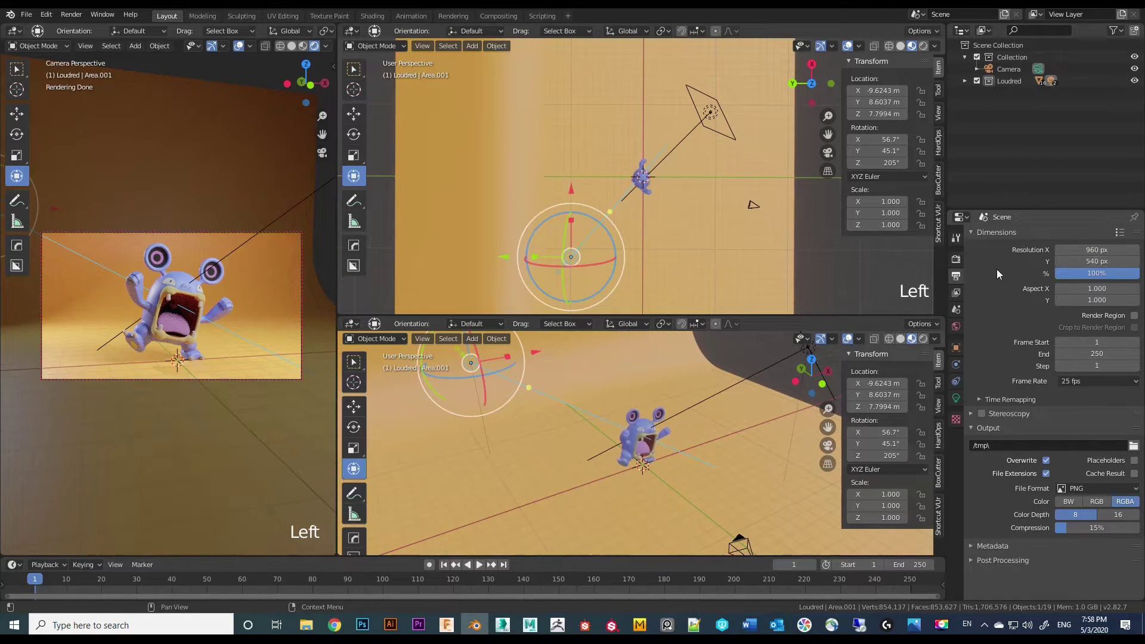
Step: Duplicate the rear light along X to about X 4.03 m and rotate the copy to about 132° around Z
middle_drag(714, 451, 679, 446)
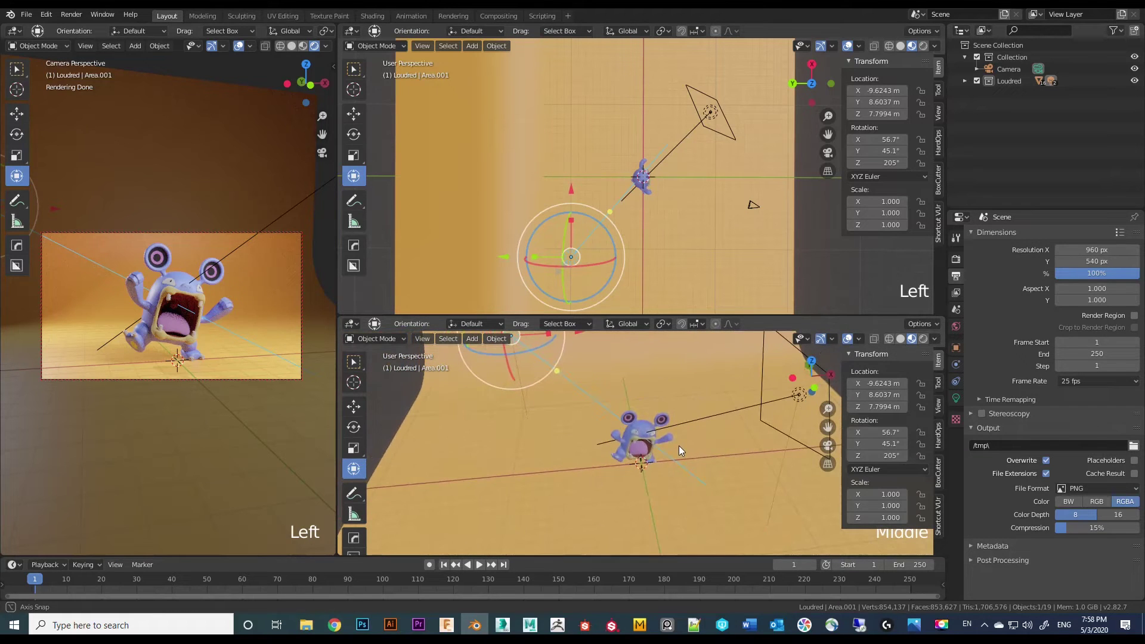
scroll(680, 445, down, 2)
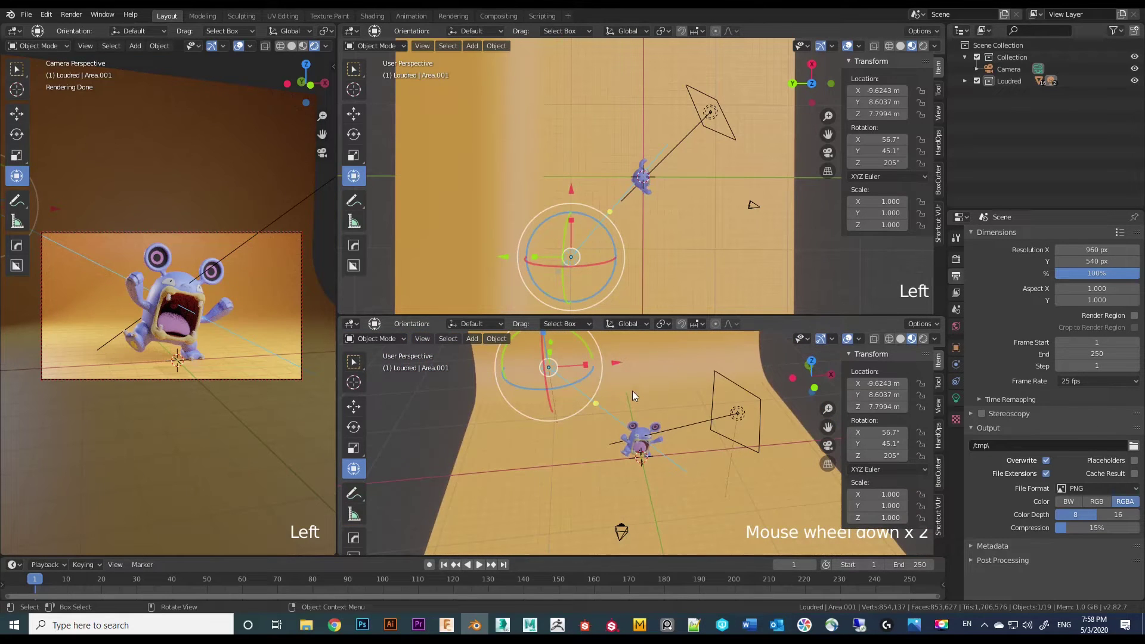
middle_drag(632, 391, 627, 402)
key(shift+d)
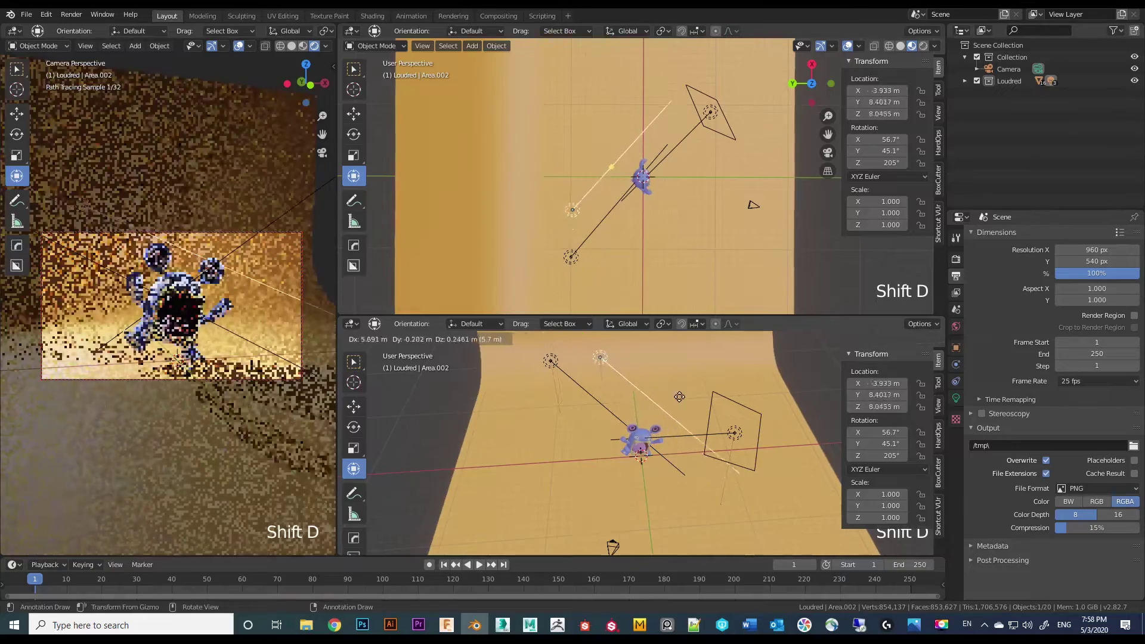
key(x)
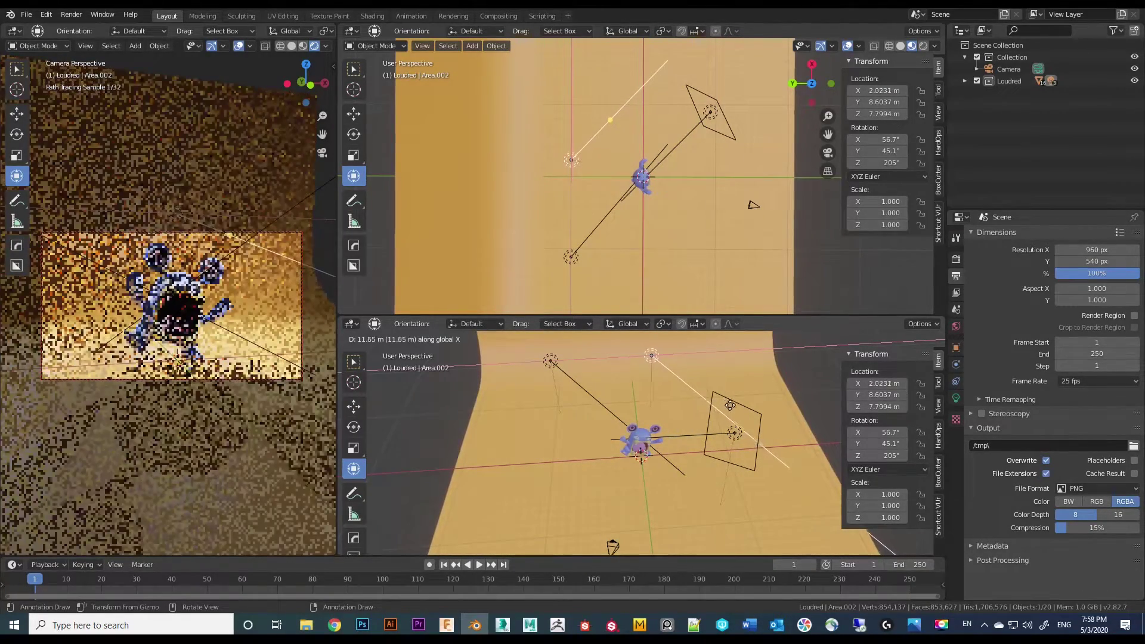
click(745, 409)
drag(682, 380, 645, 386)
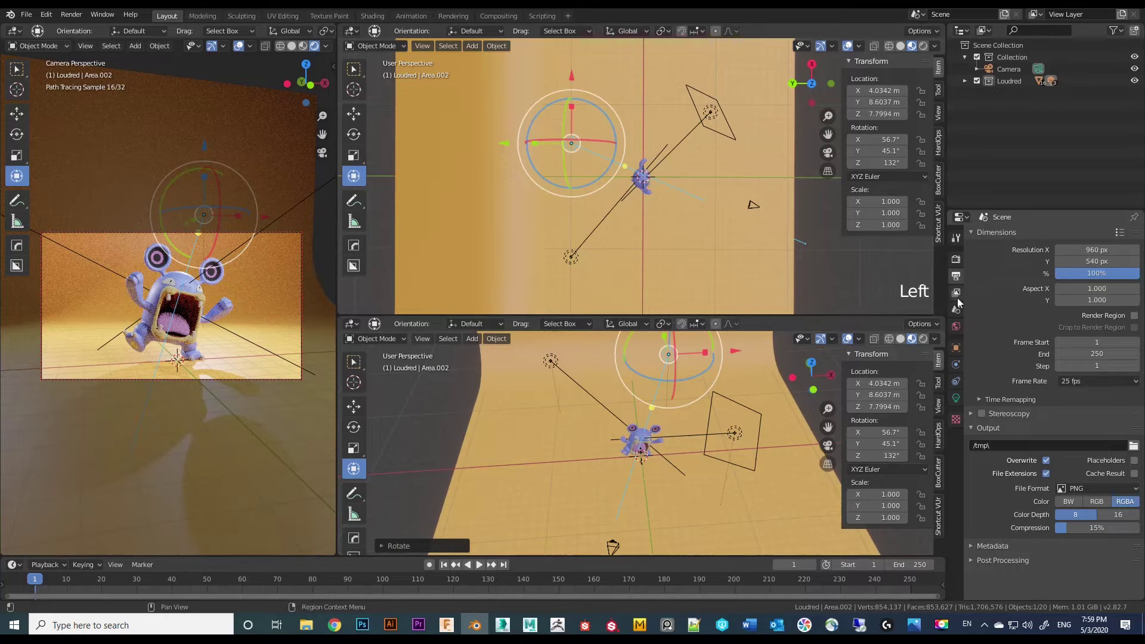
Step: Convert the new light behind the character to a Spot and lower it to about Z 4.80 m
click(955, 398)
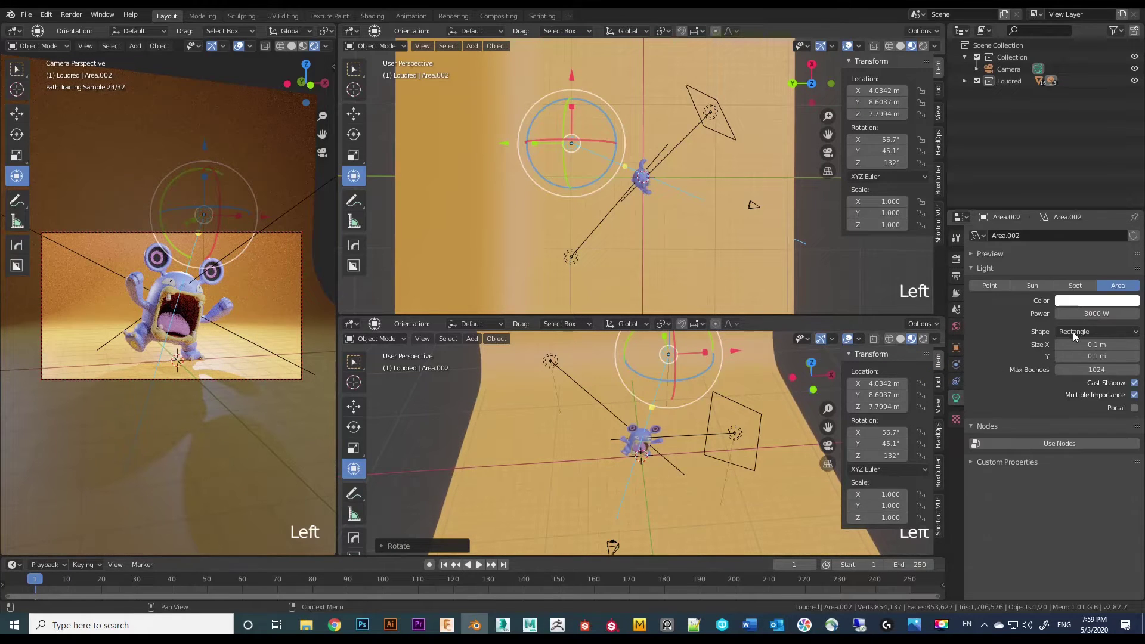
click(1075, 286)
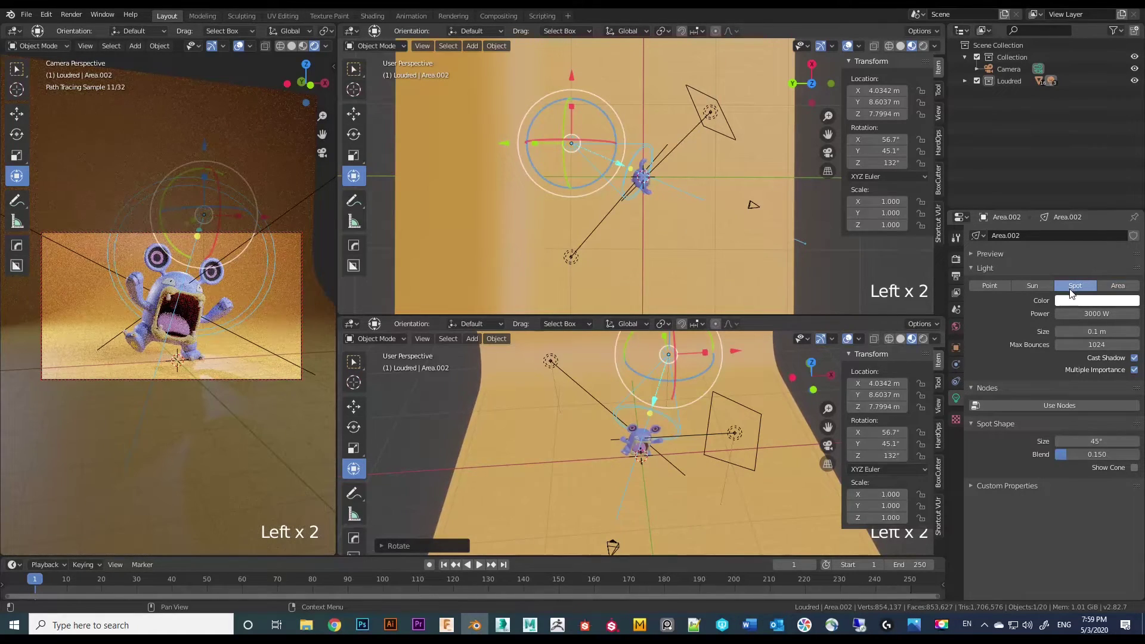
middle_drag(726, 436, 721, 384)
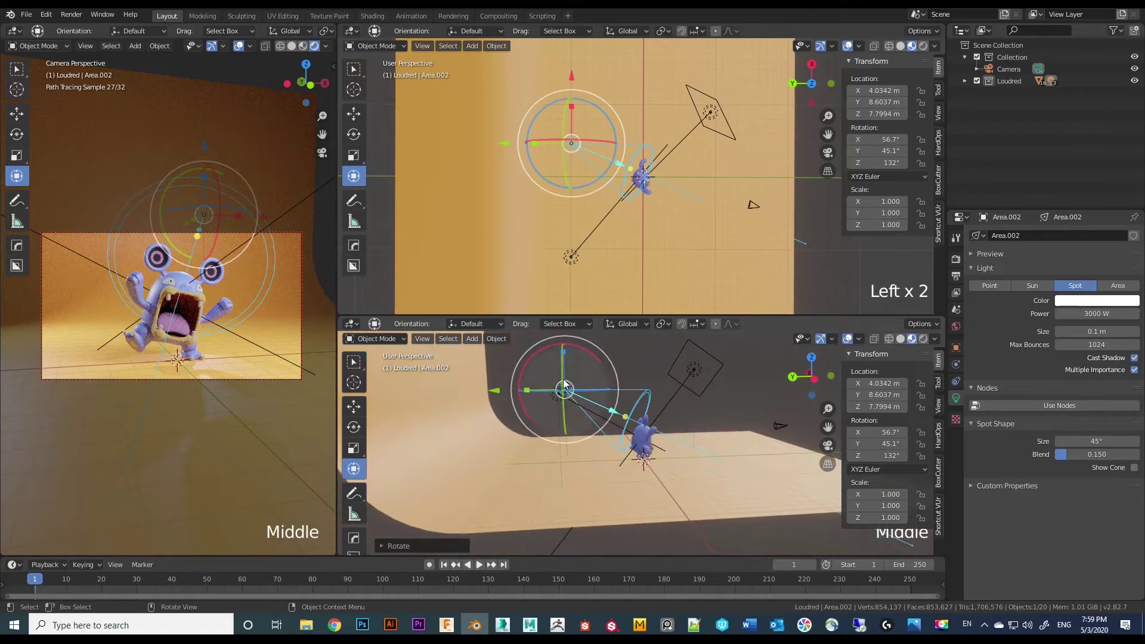
scroll(588, 407, down, 2)
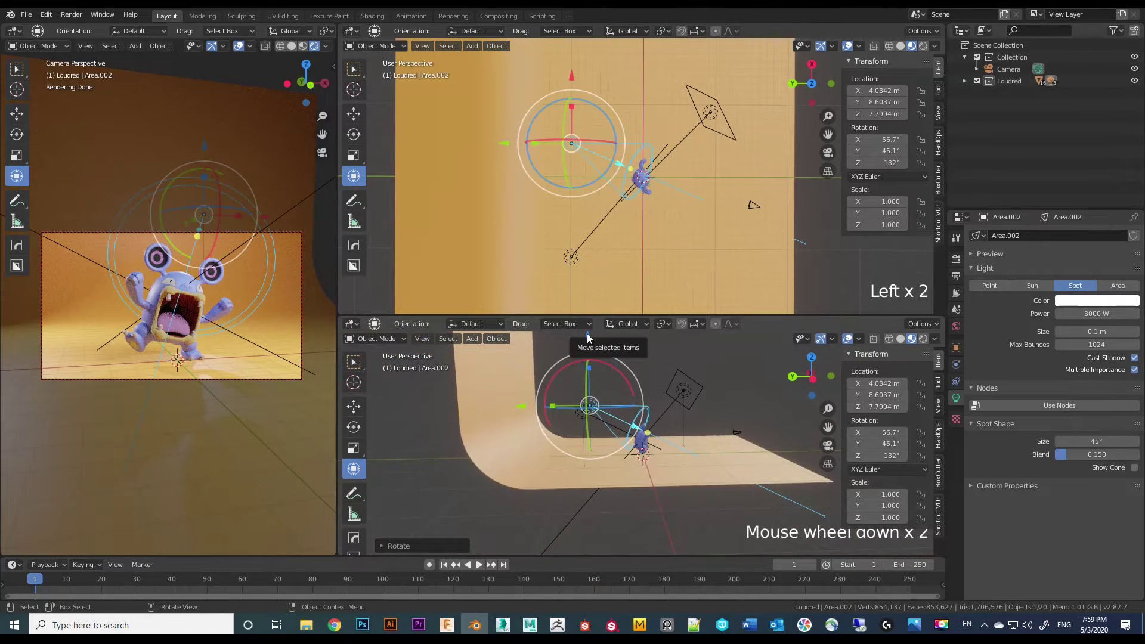
drag(586, 334, 688, 399)
middle_drag(690, 406, 616, 391)
Step: Rotate the spot light toward the character, to about X 90.8°, Y 59.8° and Z 157°
drag(616, 391, 720, 435)
middle_drag(717, 430, 560, 457)
drag(644, 462, 664, 466)
middle_drag(663, 466, 761, 397)
drag(760, 397, 626, 387)
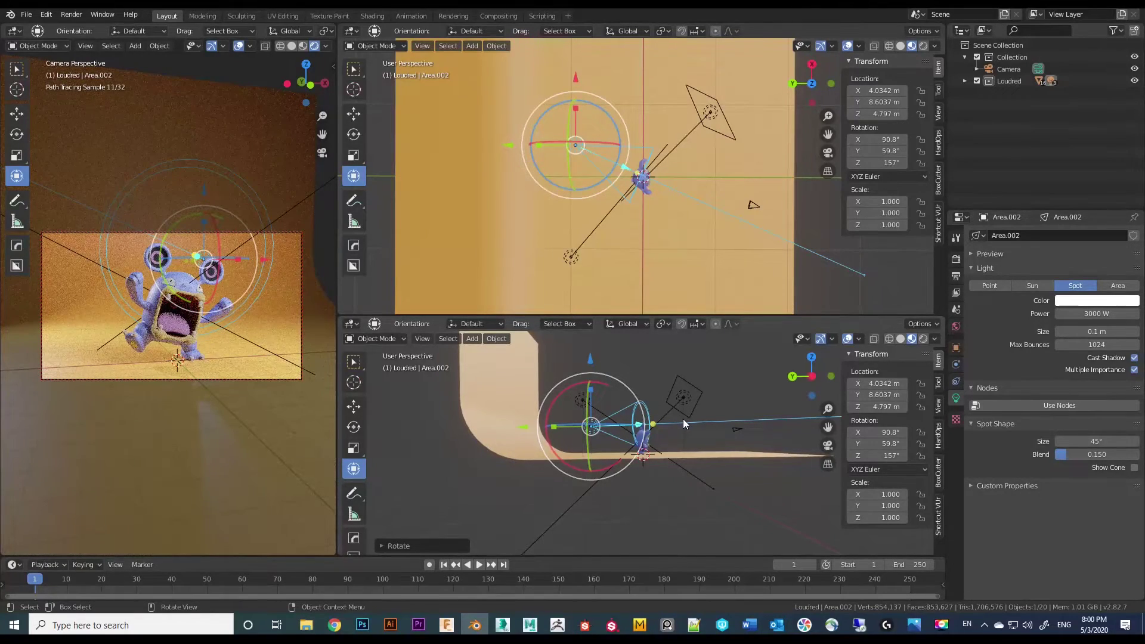
Step: Set the spot light's power to 30000 W and move it closer to the character, to about X 2.38 m and Y 6.30 m
middle_drag(684, 420, 527, 492)
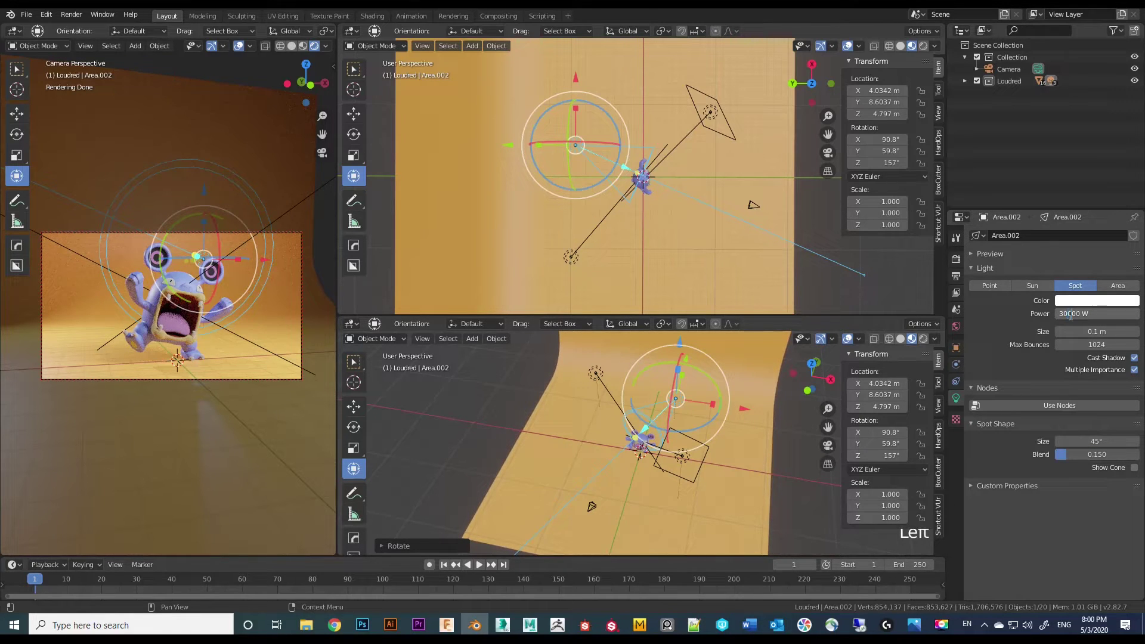
key(Return)
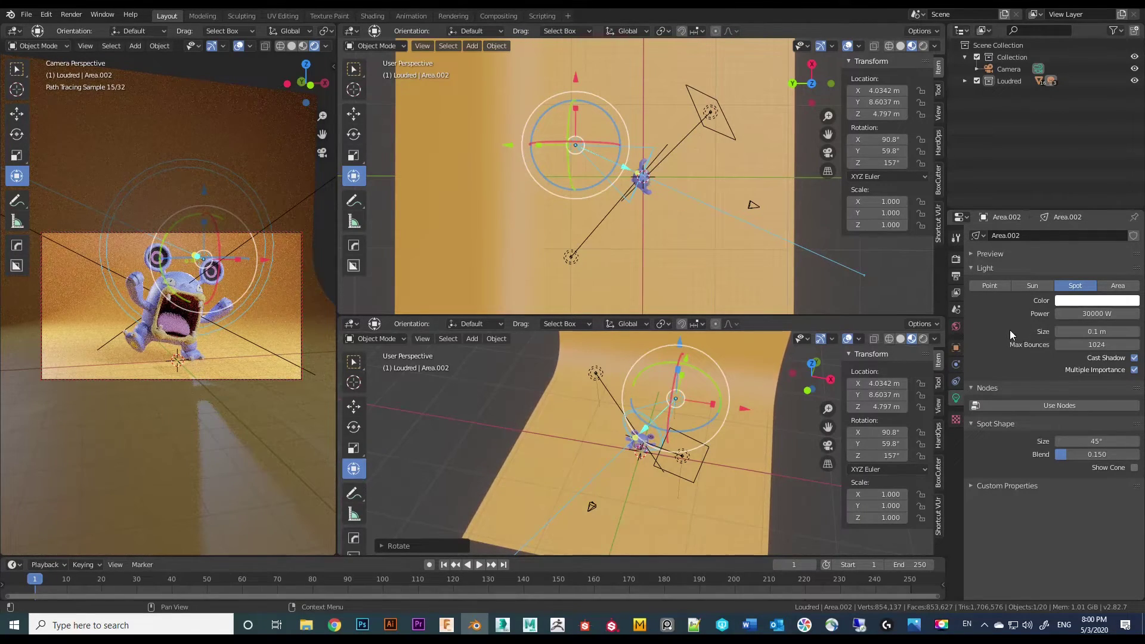
middle_drag(590, 417, 735, 454)
drag(518, 422, 535, 422)
drag(604, 351, 601, 372)
Step: Raise the spot light to about Z 5.53 m and tilt it slightly down toward the character, to about X 86.3°
middle_drag(627, 248, 639, 127)
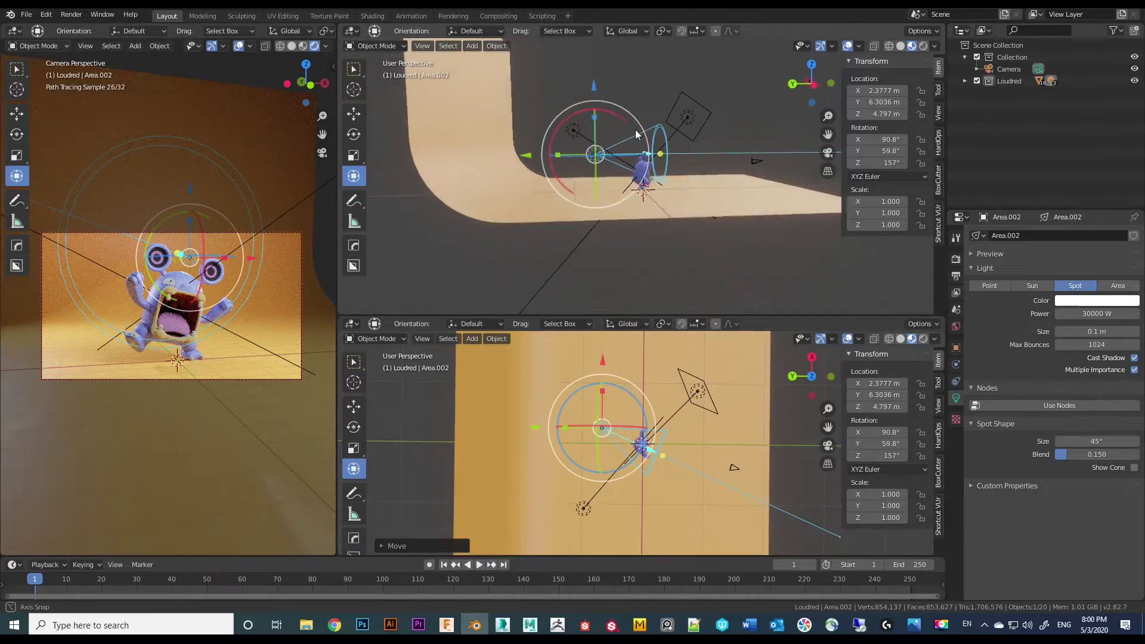
drag(594, 86, 596, 76)
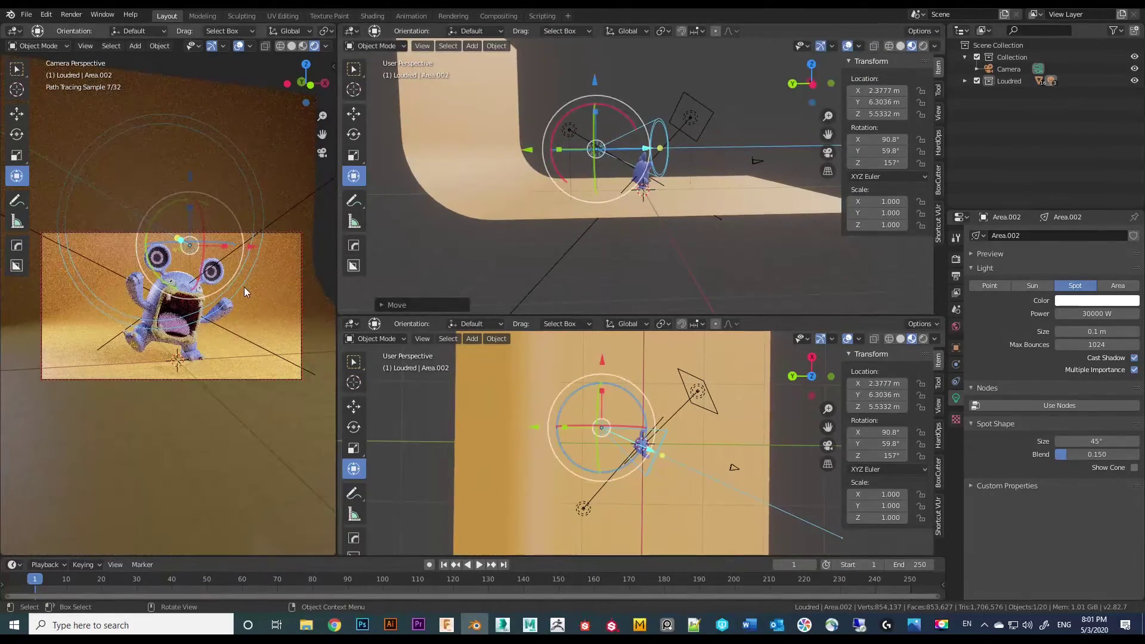
drag(637, 113, 645, 127)
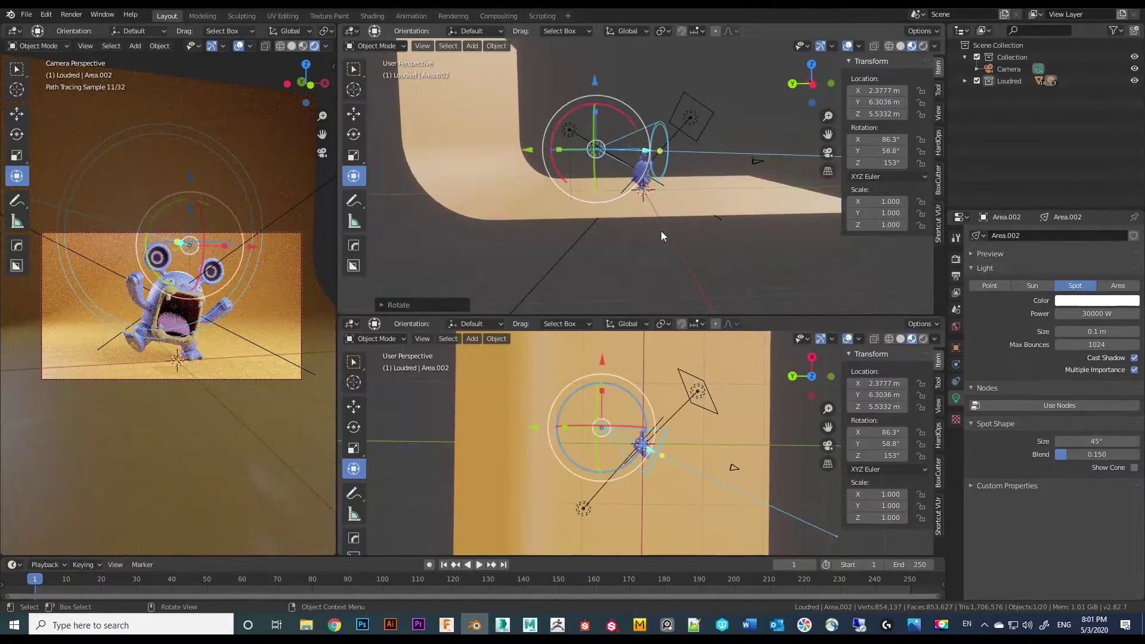
Step: Select the 3000 W rear area light and move it farther back along Y to about 11.22 m
click(710, 252)
scroll(723, 248, down, 2)
middle_drag(722, 248, 676, 181)
middle_drag(704, 260, 569, 179)
drag(569, 179, 610, 185)
click(595, 182)
drag(524, 179, 514, 177)
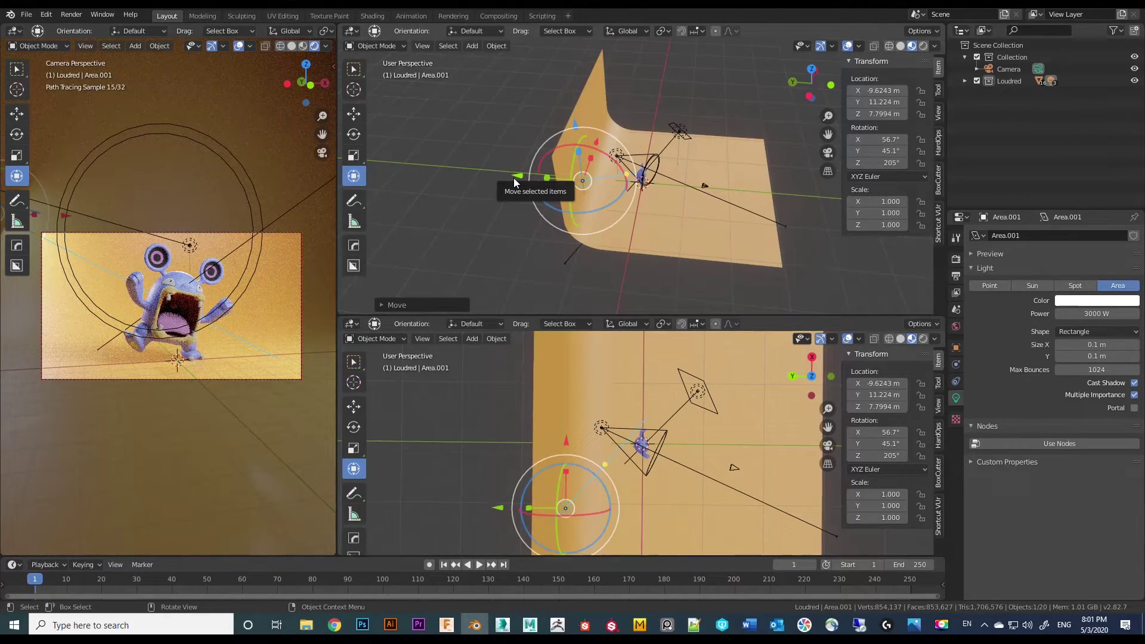
Step: Render the current camera view, switch the render result to Slot 4, and minimise the render window
key(F12)
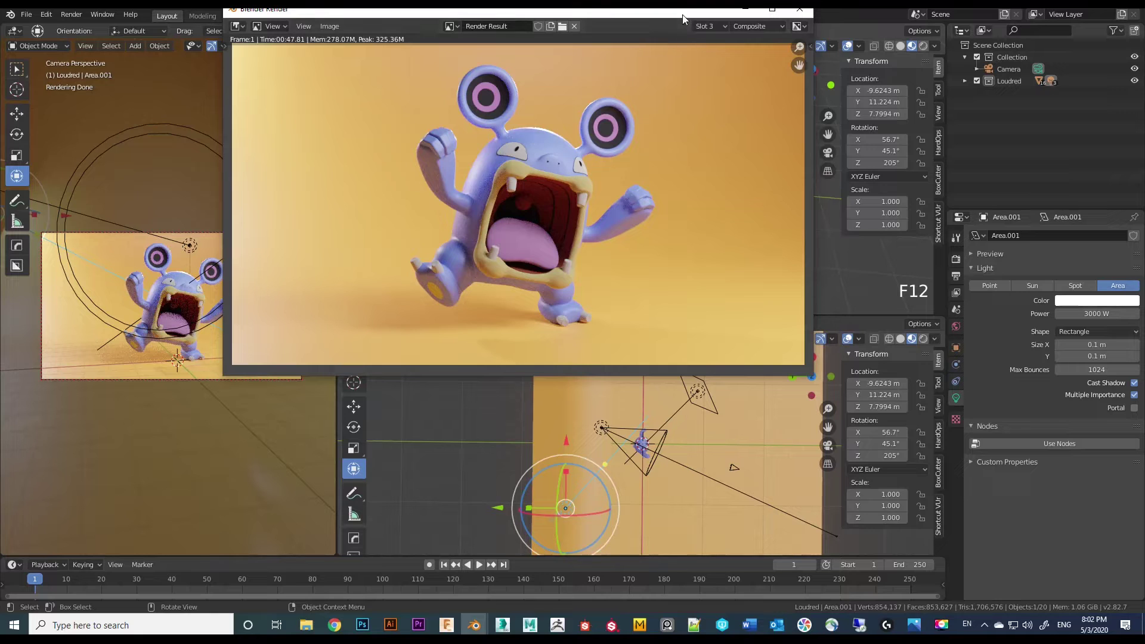
drag(681, 18, 679, 67)
click(724, 77)
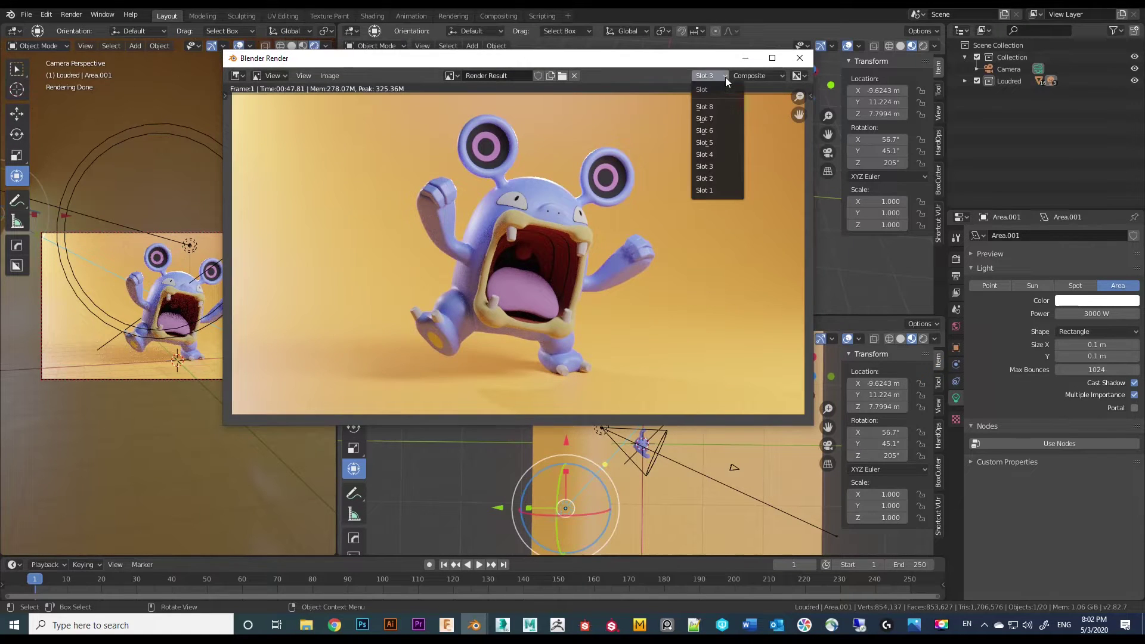
click(717, 151)
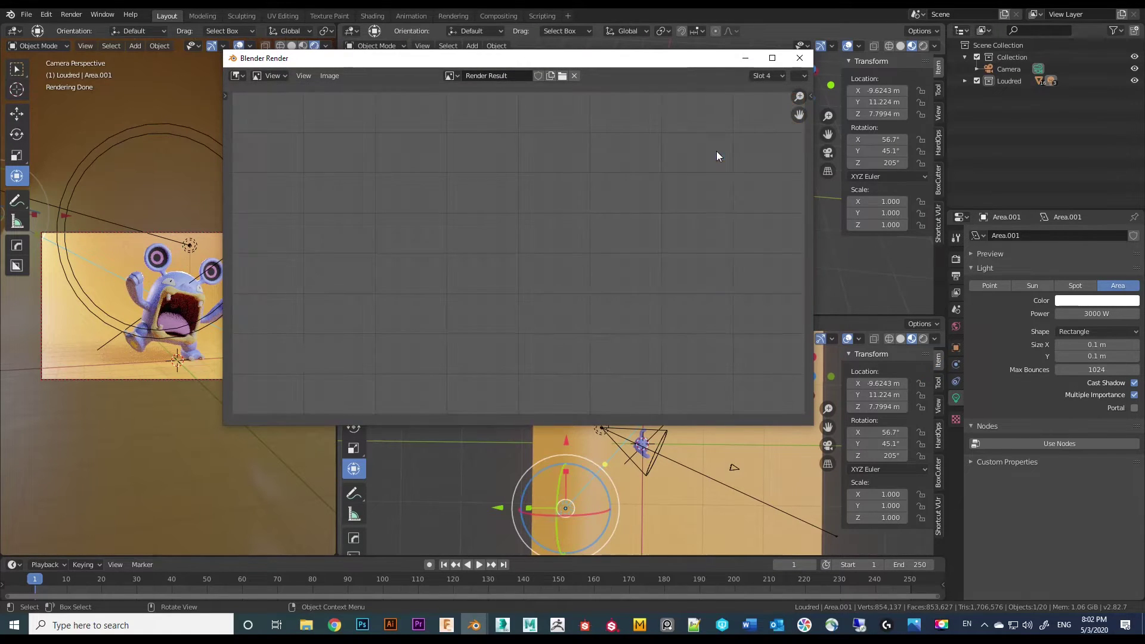
click(746, 58)
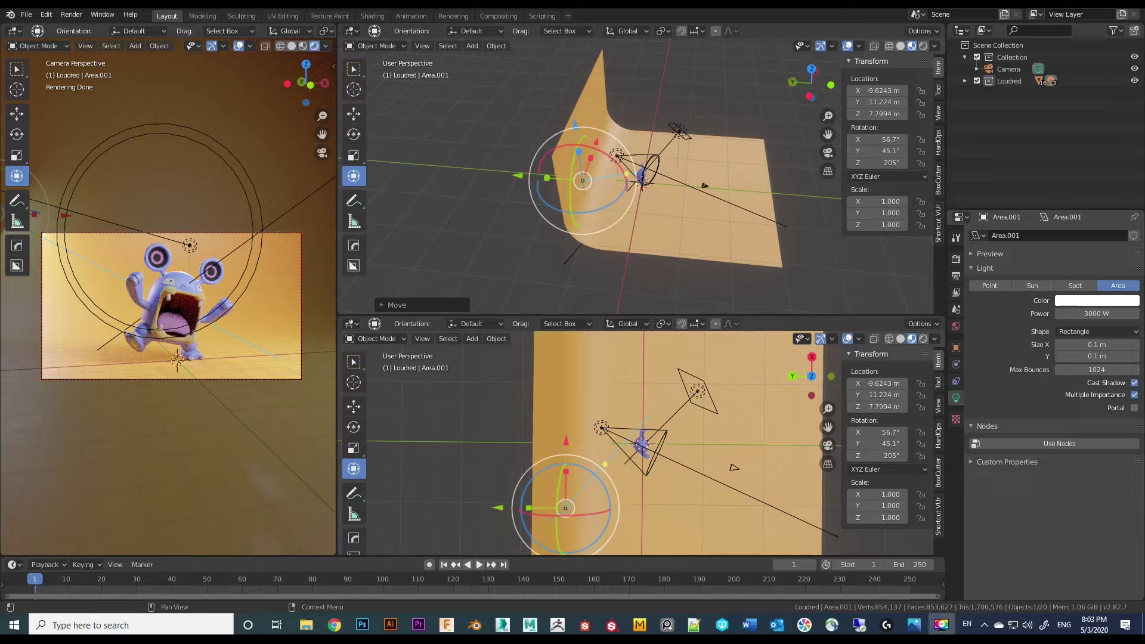
Step: Select the large front area light, and set the pink rear area light's power to 2000 W
middle_drag(732, 250, 678, 138)
click(677, 136)
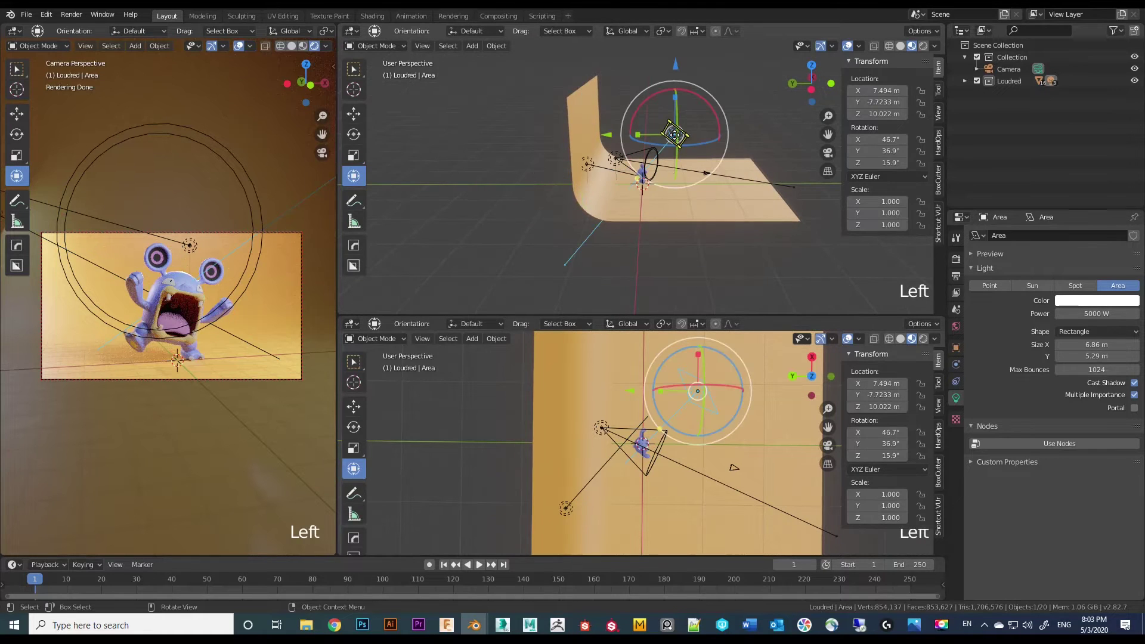
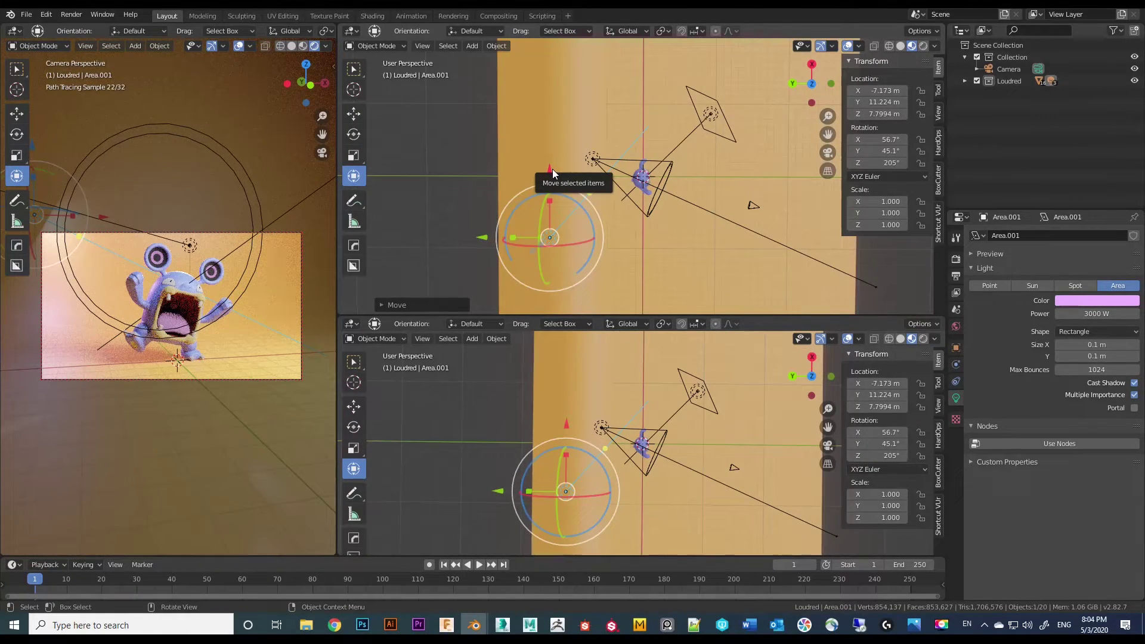
click(1091, 313)
text(2000)
key(Return)
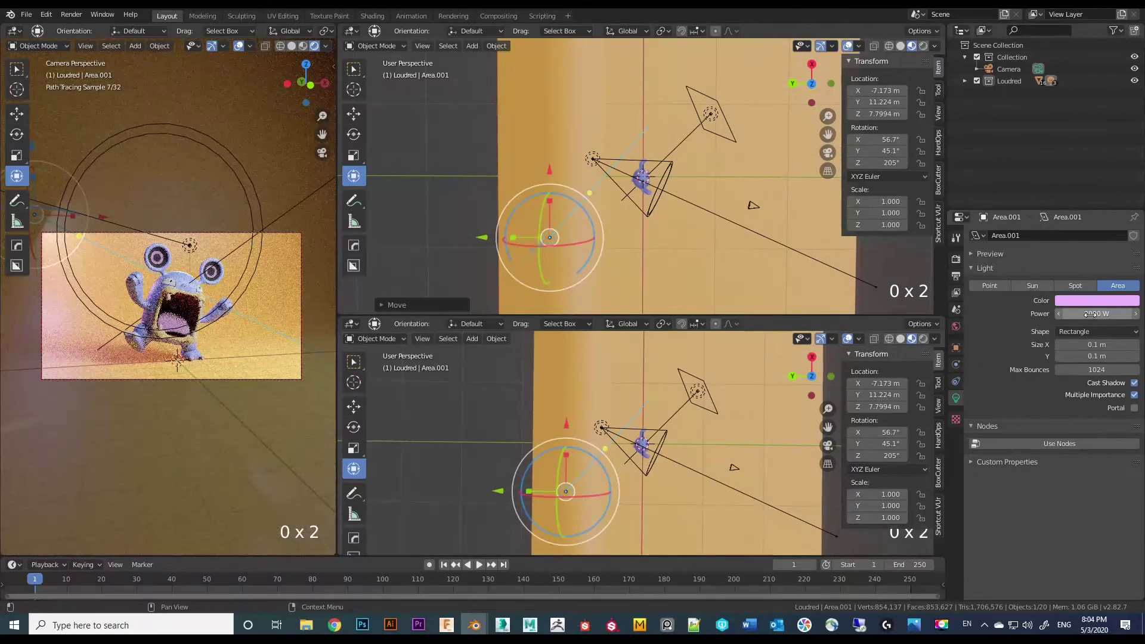
Step: Select the spot light behind the character and set its colour to pale yellow, H 0.158, S 0.318, V 1.000
middle_drag(672, 423, 684, 342)
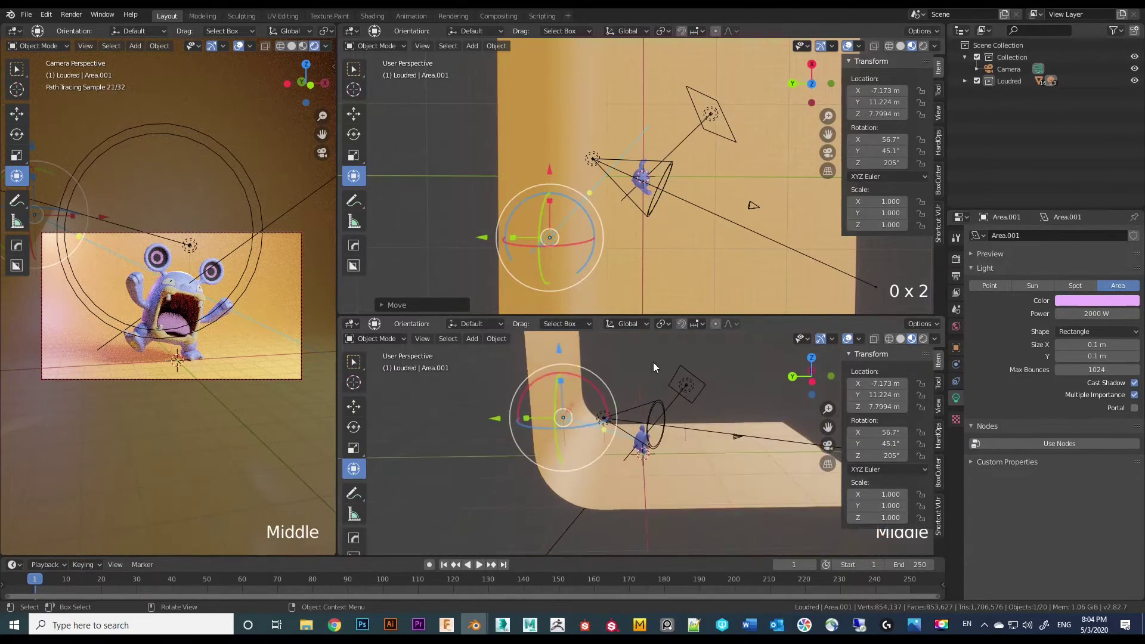
click(603, 420)
click(603, 421)
scroll(601, 391, up, 4)
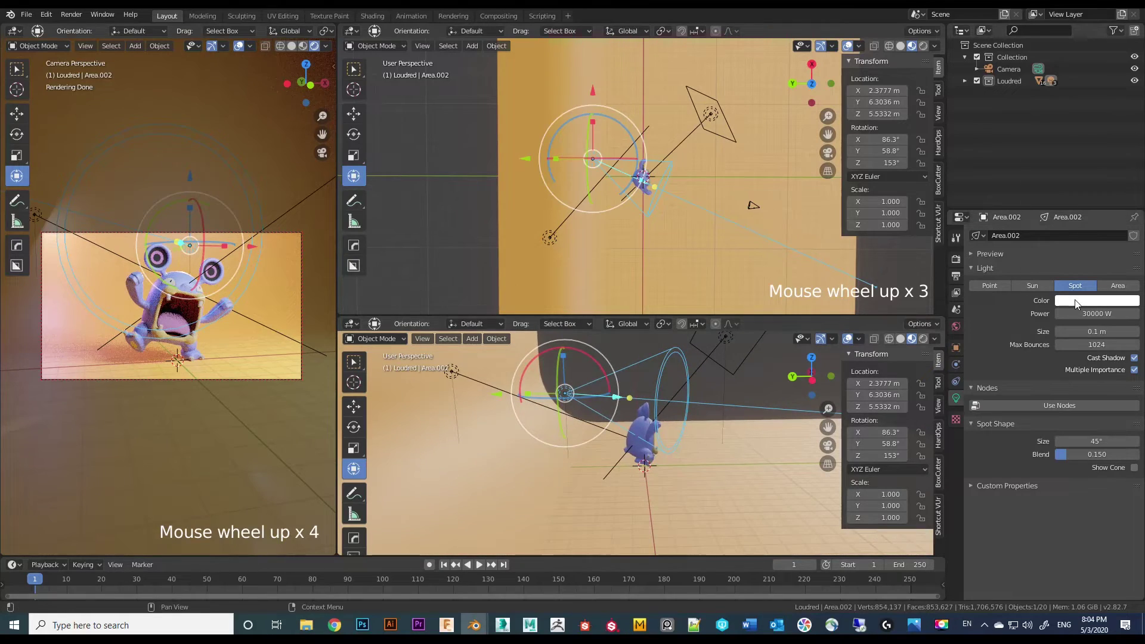
click(1096, 301)
click(1071, 188)
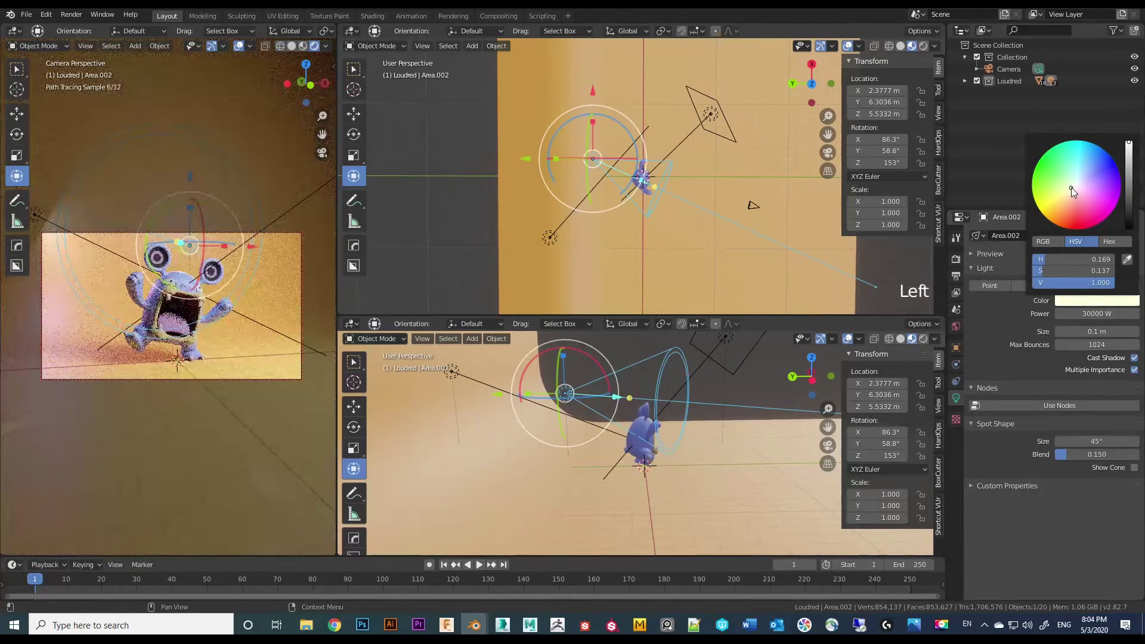
drag(1070, 191, 1067, 191)
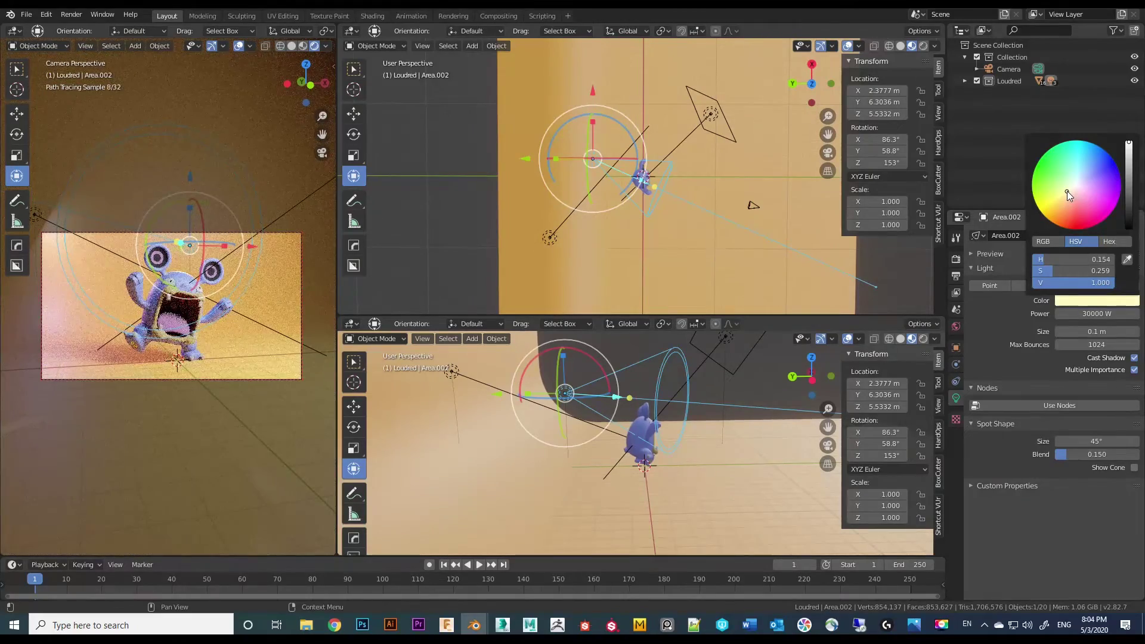
click(1064, 192)
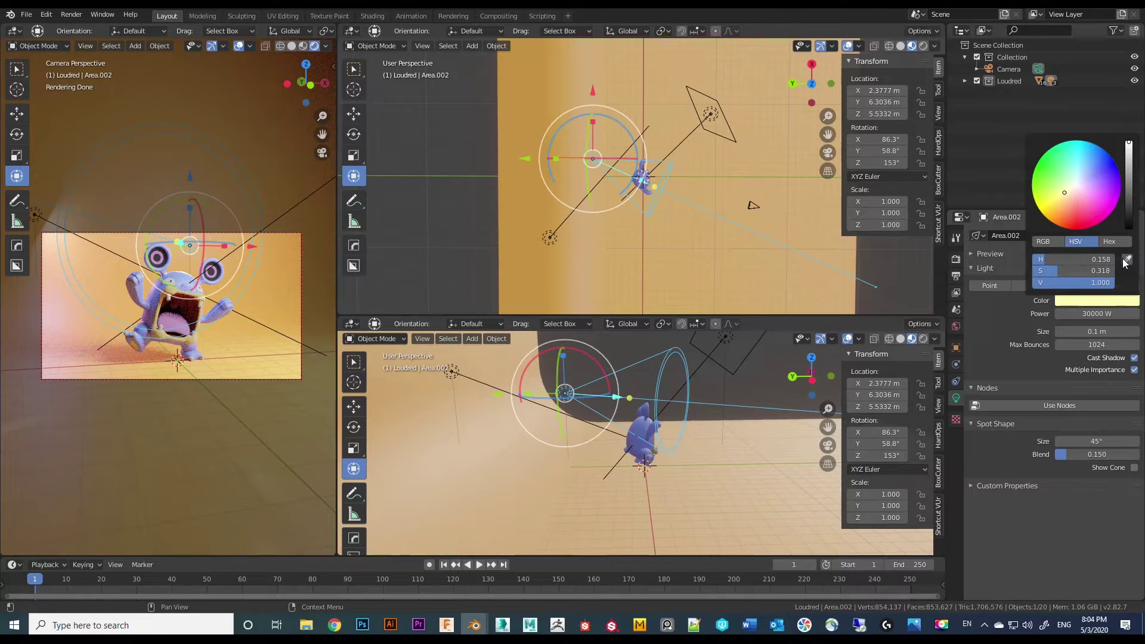
Step: Render the recoloured lighting into Slot 4, compare it with the render in Slot 3, and minimise the render window
key(F12)
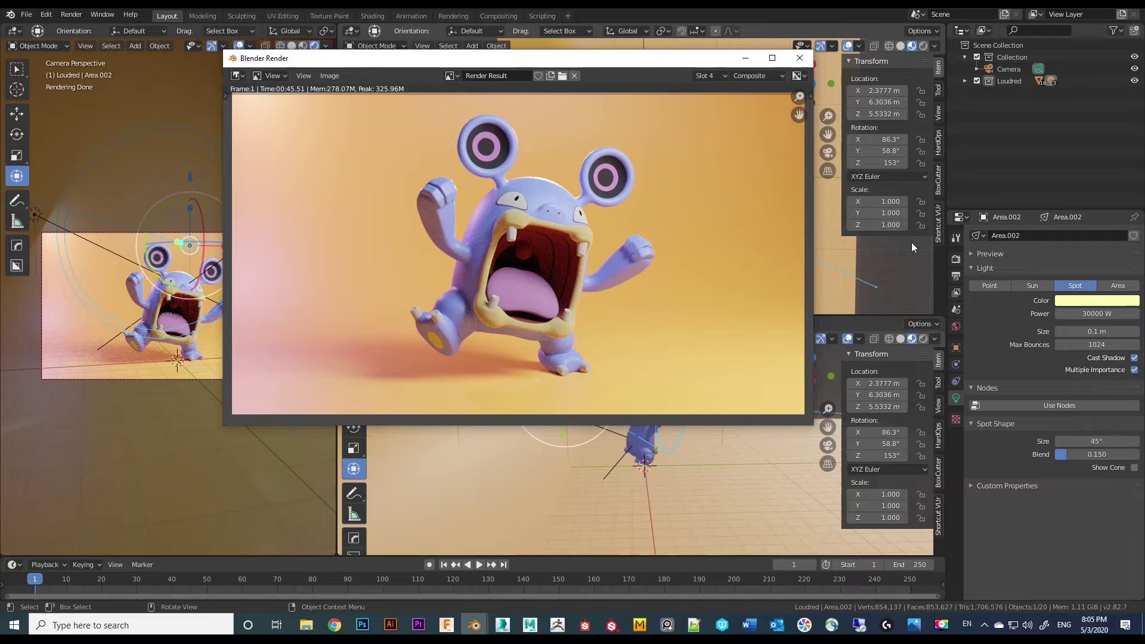
click(722, 74)
click(722, 167)
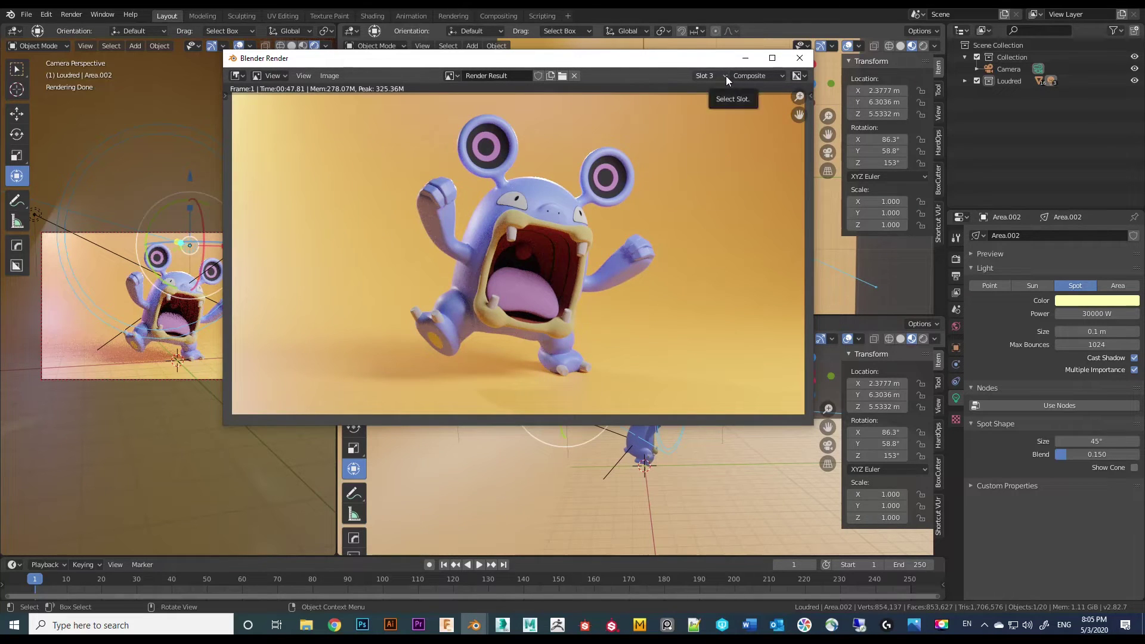
click(725, 76)
click(725, 155)
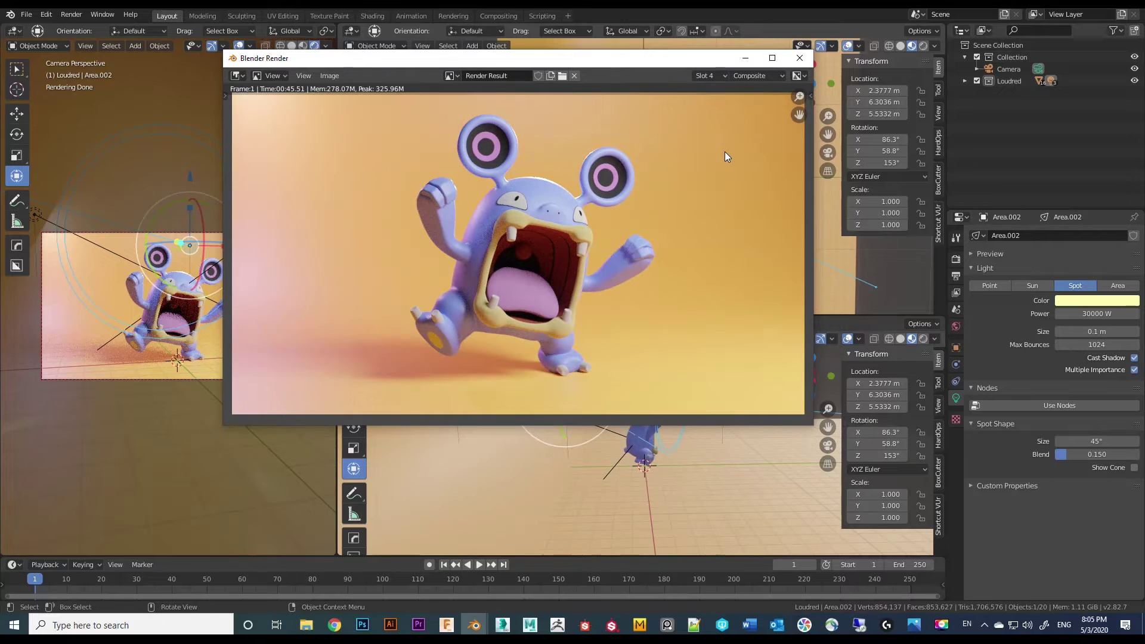
click(722, 74)
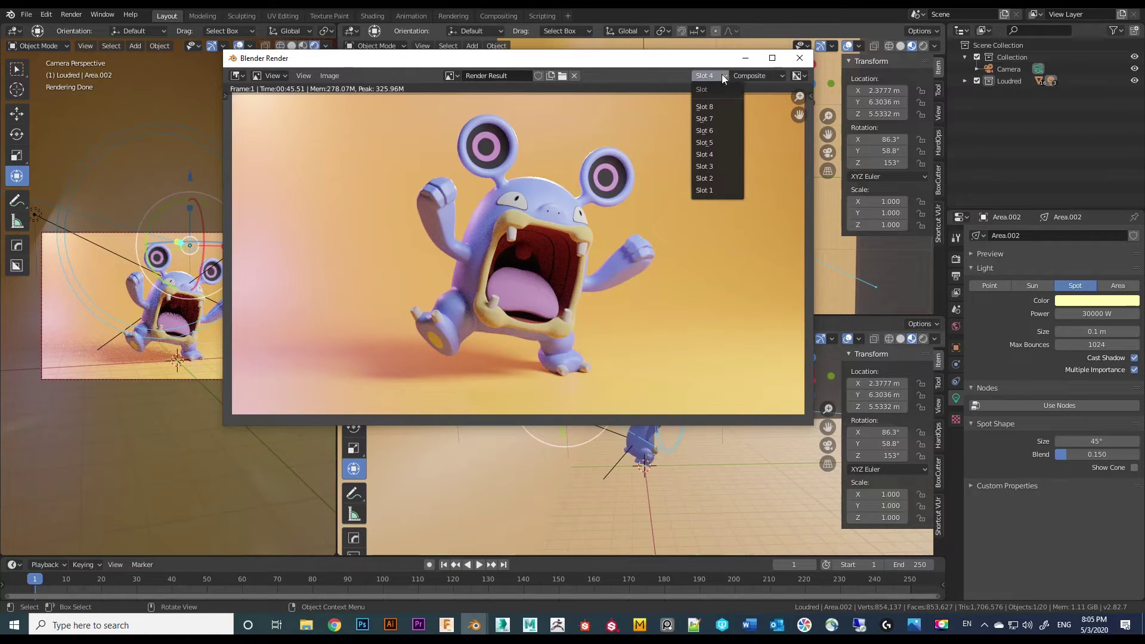
click(715, 165)
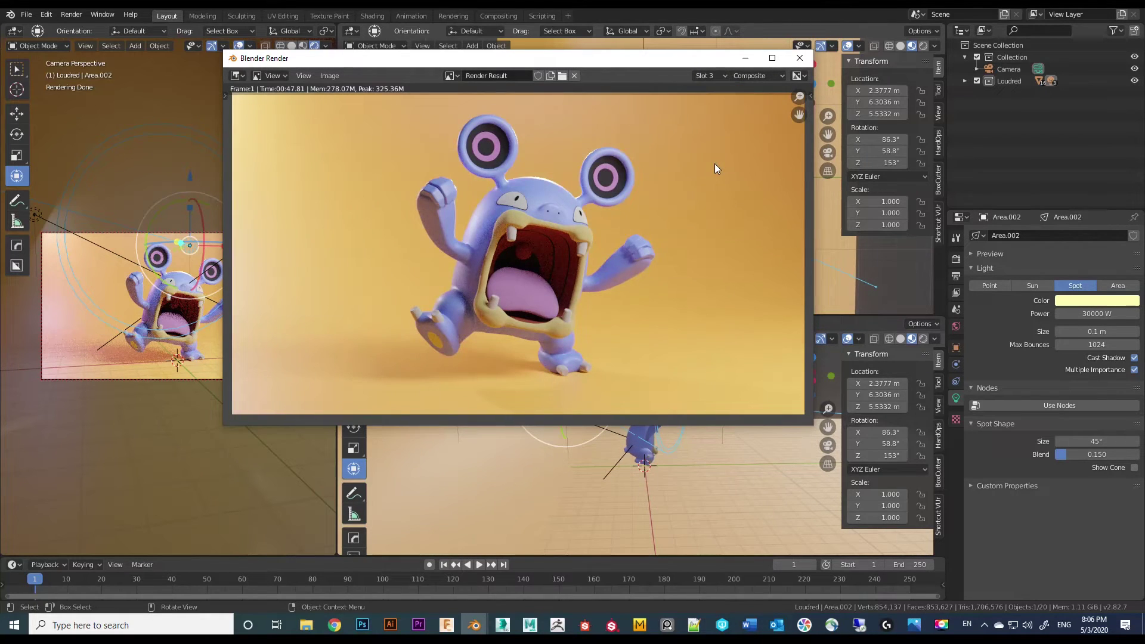
click(724, 76)
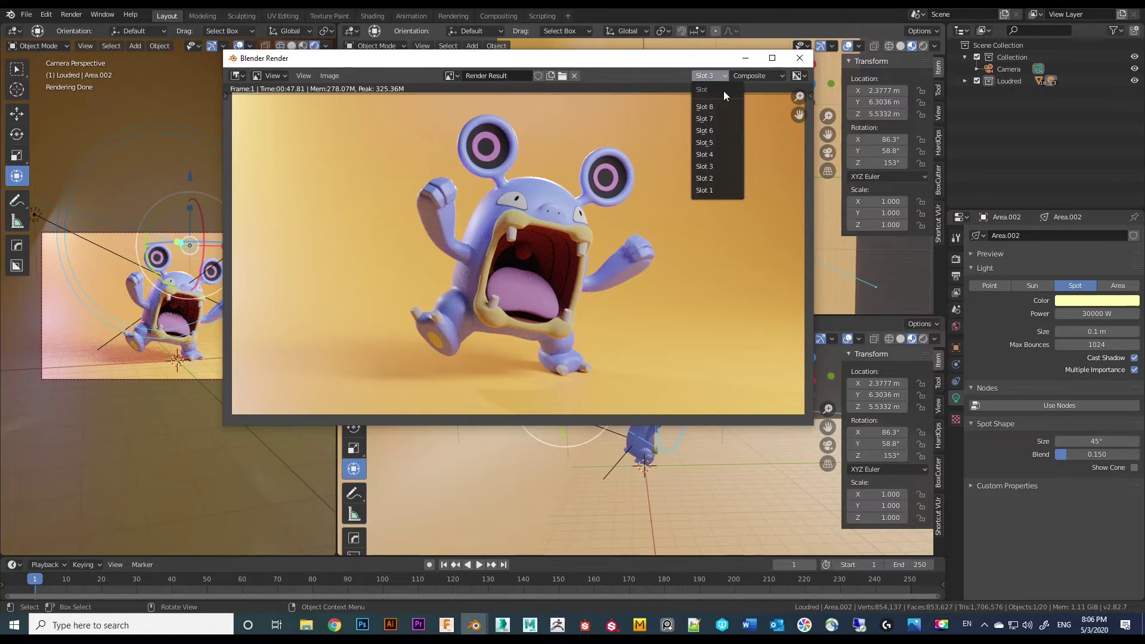
click(723, 158)
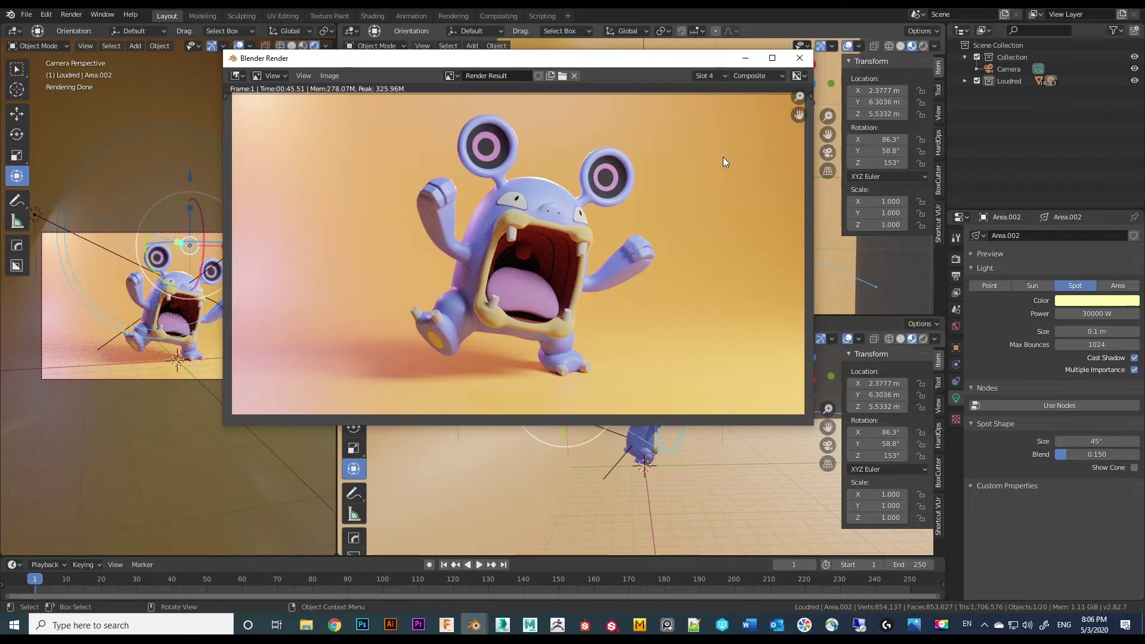
click(745, 57)
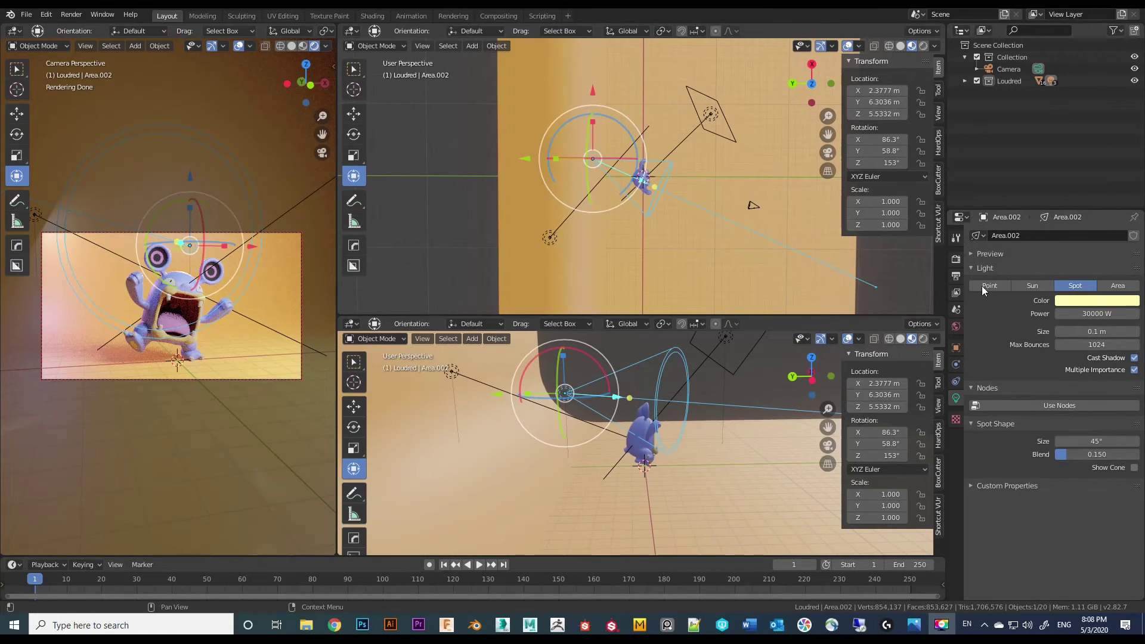
Step: Set the output resolution to 1920 px in X and 1080 px in Y
click(955, 258)
click(955, 275)
click(1081, 249)
text(1920)
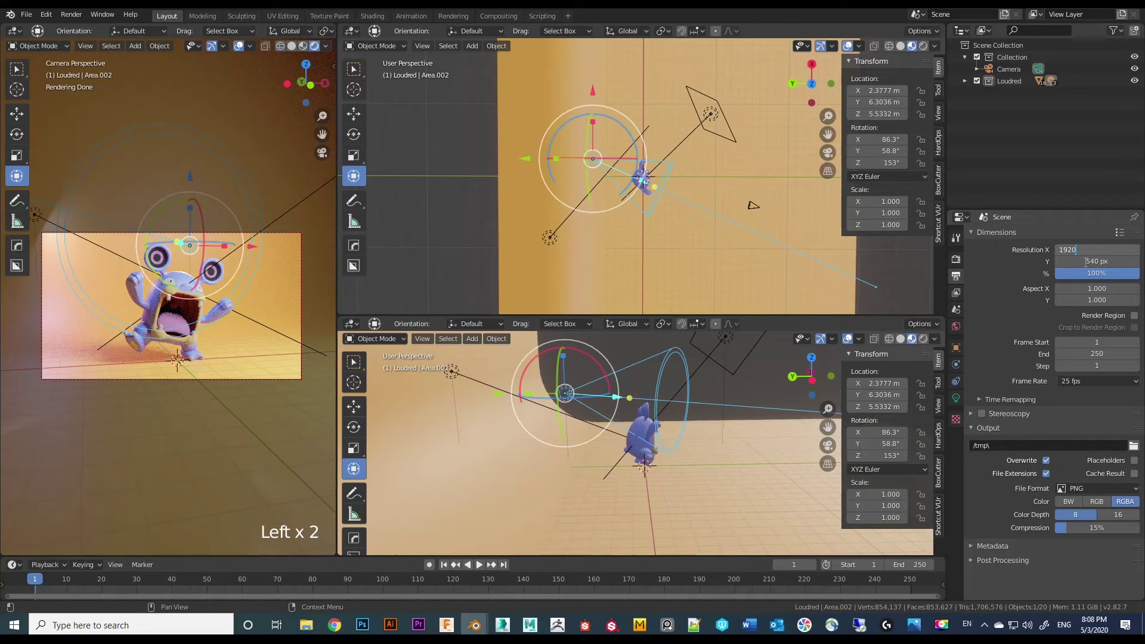
key(Return)
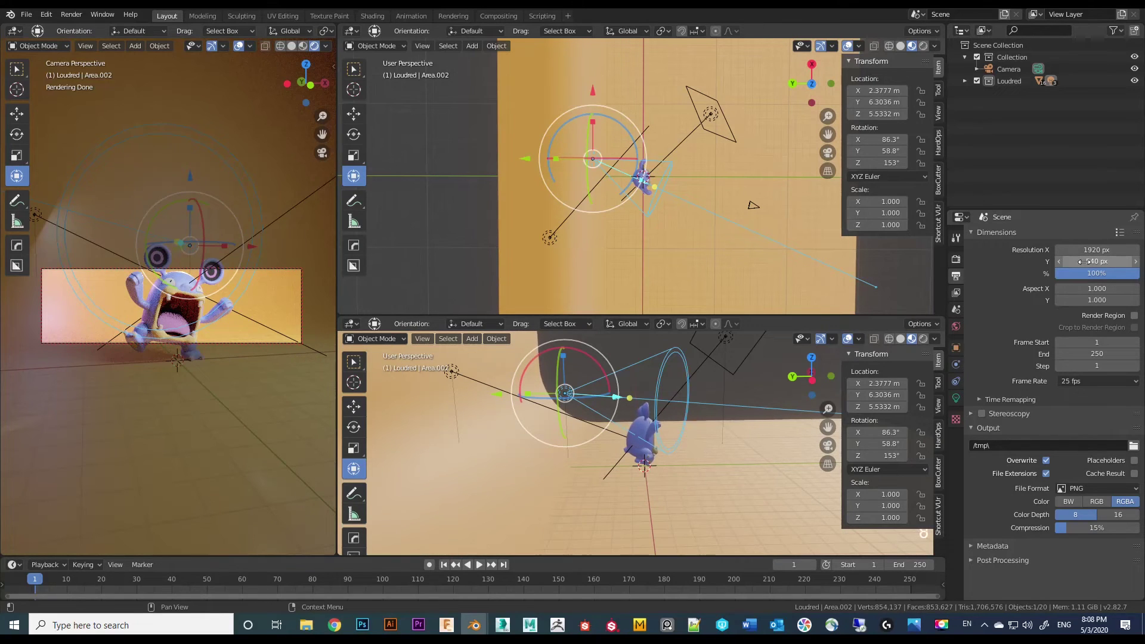
click(1097, 261)
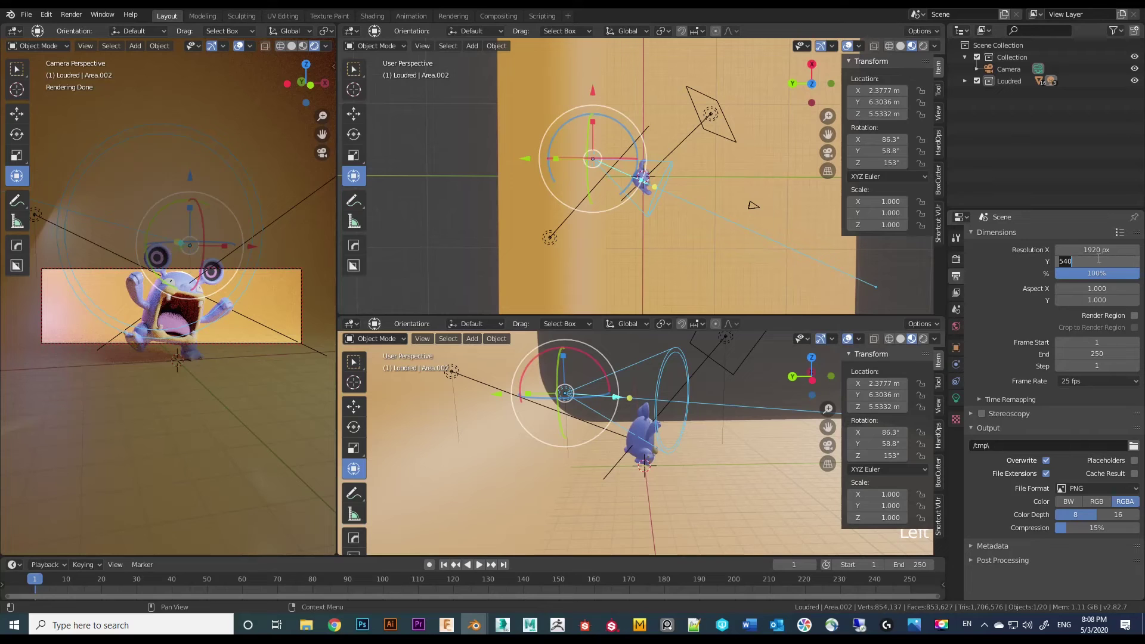
text(1080)
click(1097, 259)
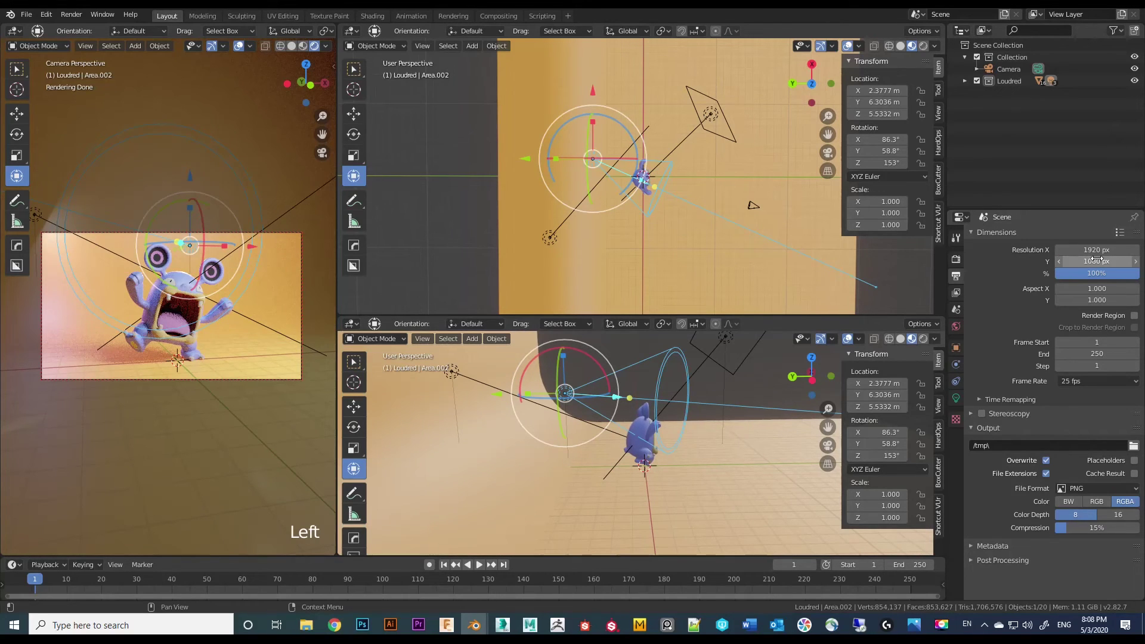